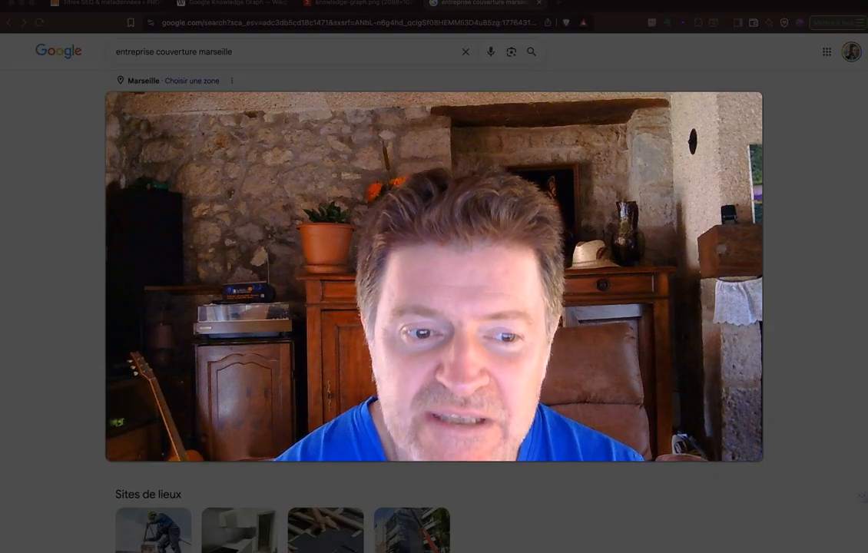
# - Look through the Google results for "entreprise couverture marseille" and open the full list of local establishments
pyautogui.scroll(-6, 435, 308)
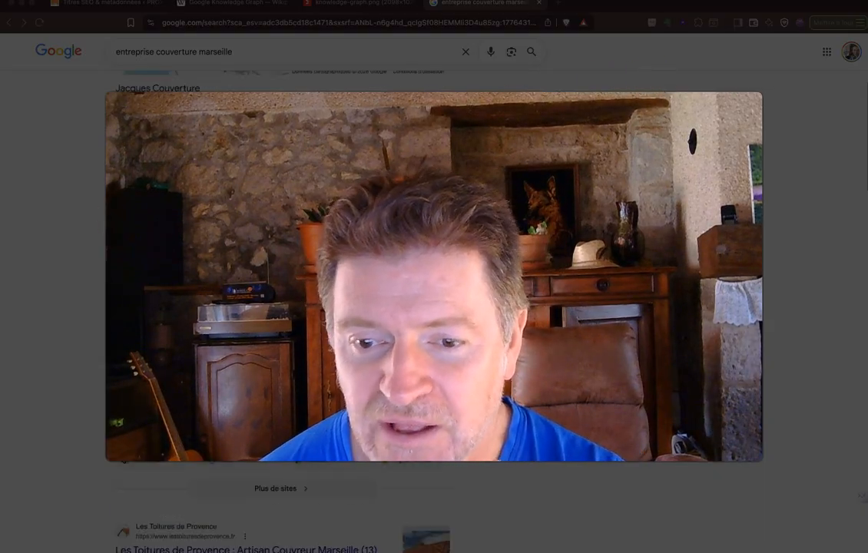
pyautogui.scroll(-10, 434, 307)
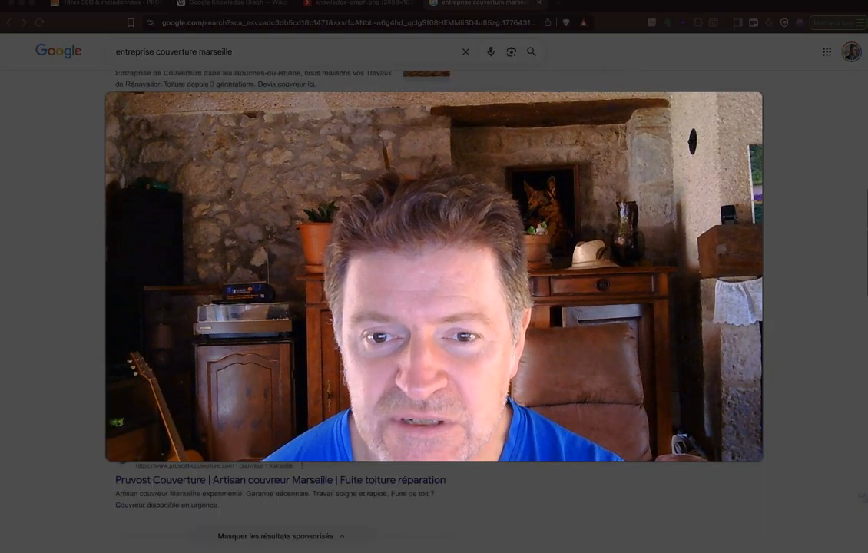
pyautogui.scroll(8, 434, 307)
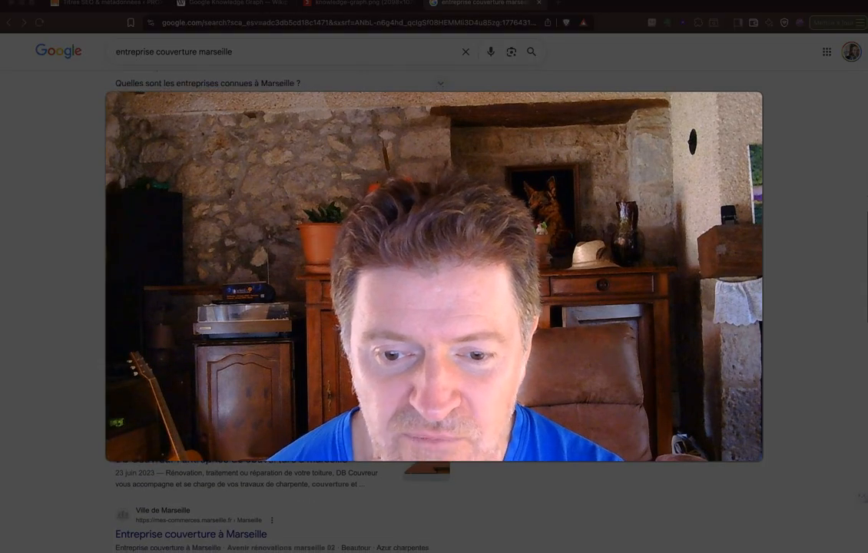
pyautogui.scroll(8, 434, 308)
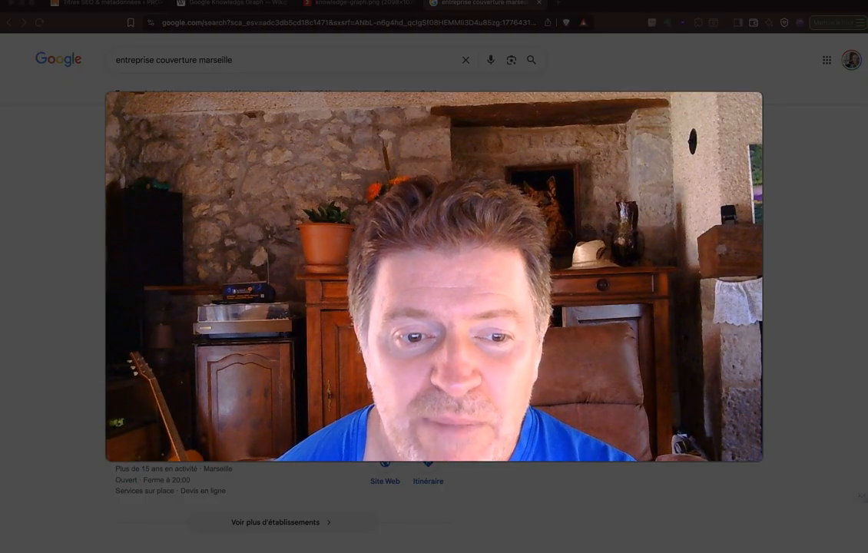
pyautogui.scroll(-2, 434, 307)
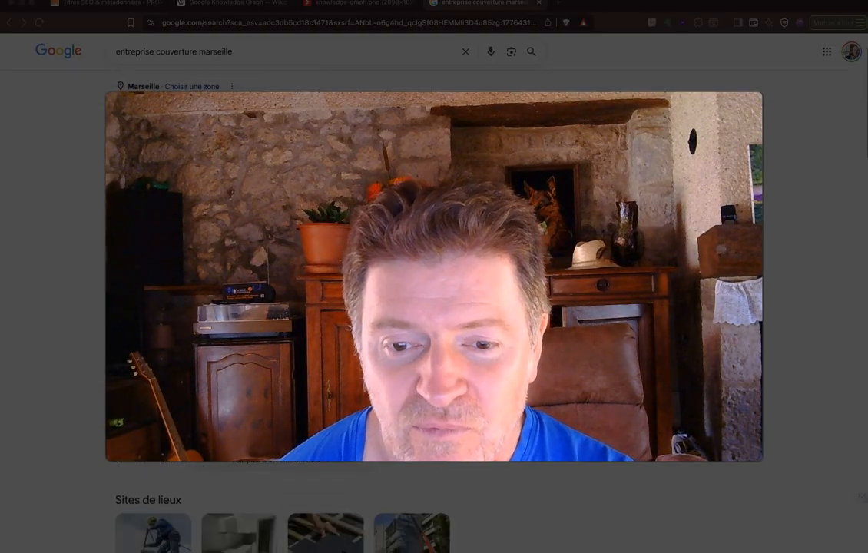
pyautogui.click(282, 464)
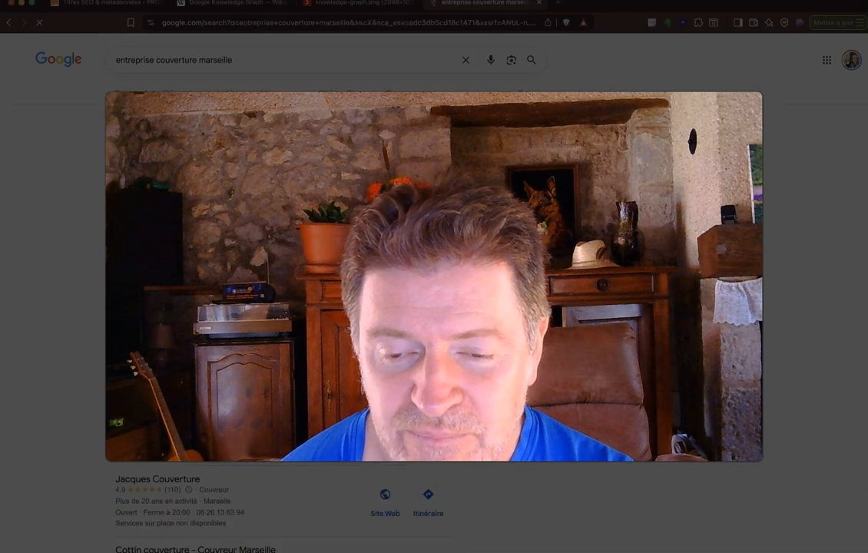
pyautogui.scroll(-5, 434, 307)
pyautogui.scroll(-5, 434, 307)
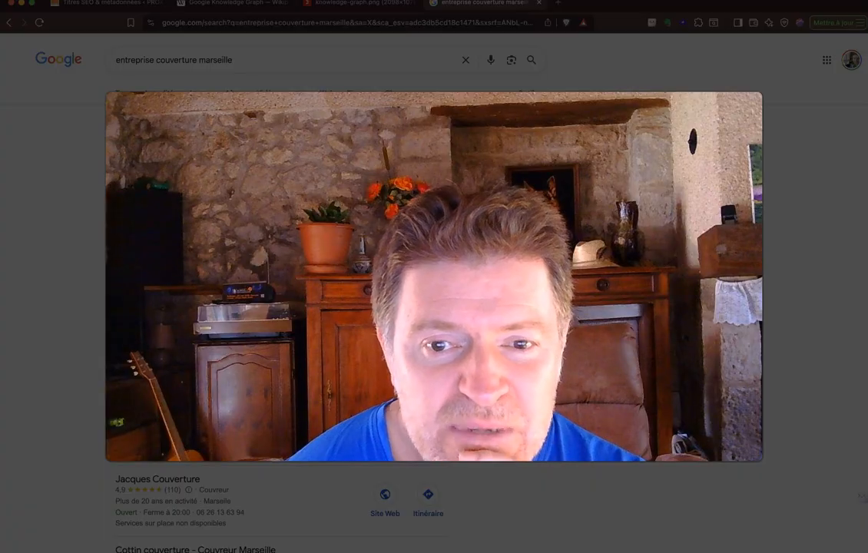
pyautogui.scroll(-1, 435, 307)
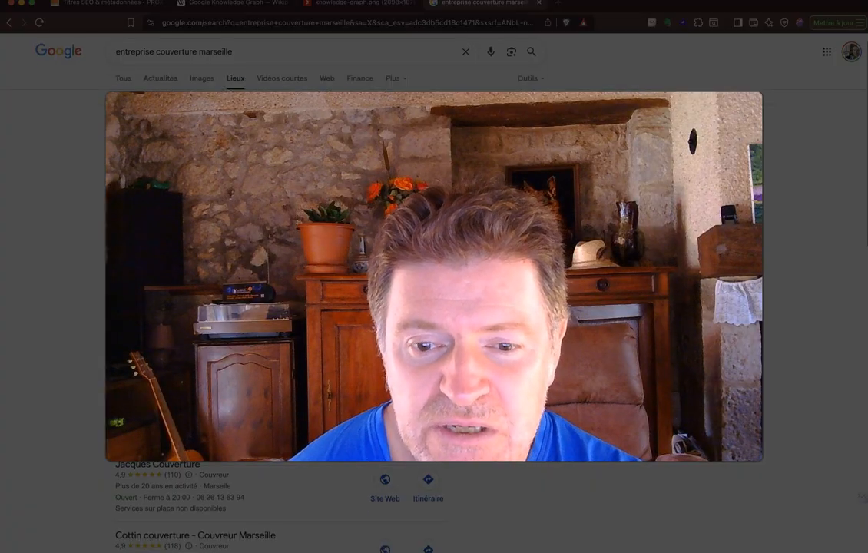
# - Return to all results for "entreprise couverture marseille" and examine the local business listings and place sites
pyautogui.click(123, 75)
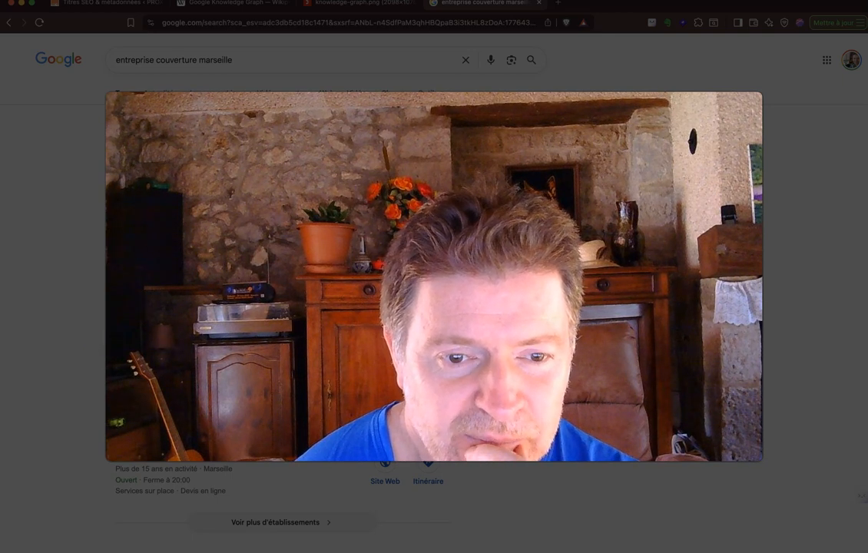
pyautogui.scroll(-2, 435, 307)
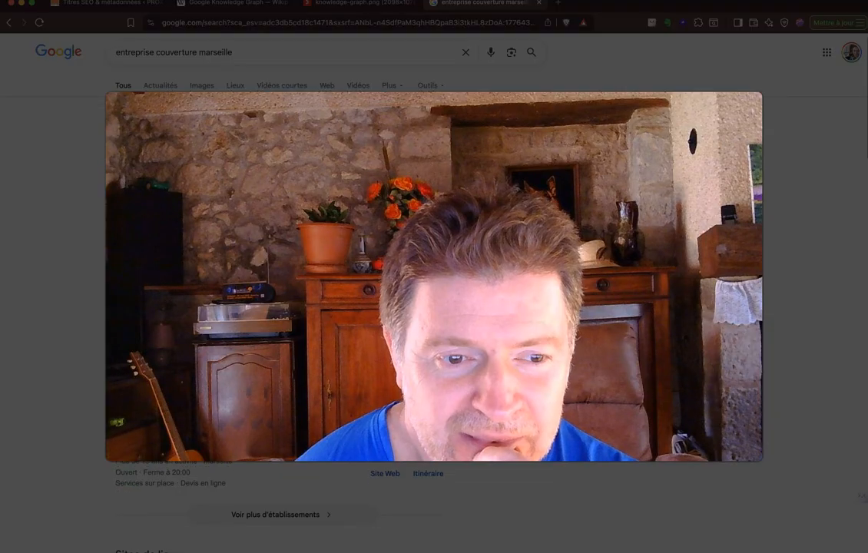
pyautogui.scroll(-1, 434, 307)
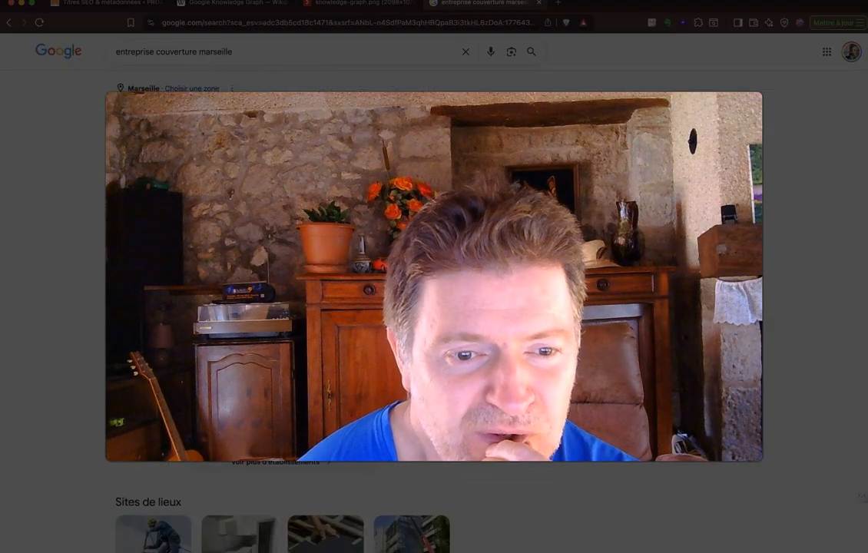
pyautogui.scroll(-1, 101, 351)
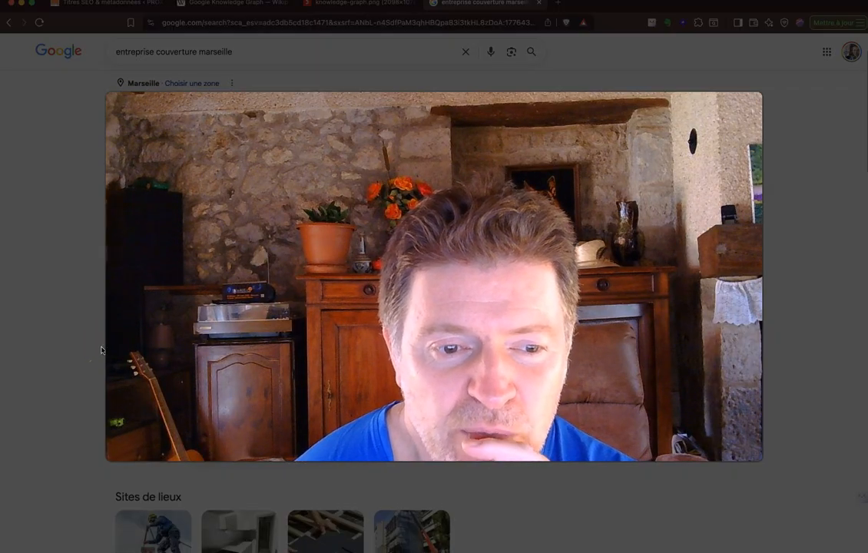
pyautogui.scroll(-3, 100, 350)
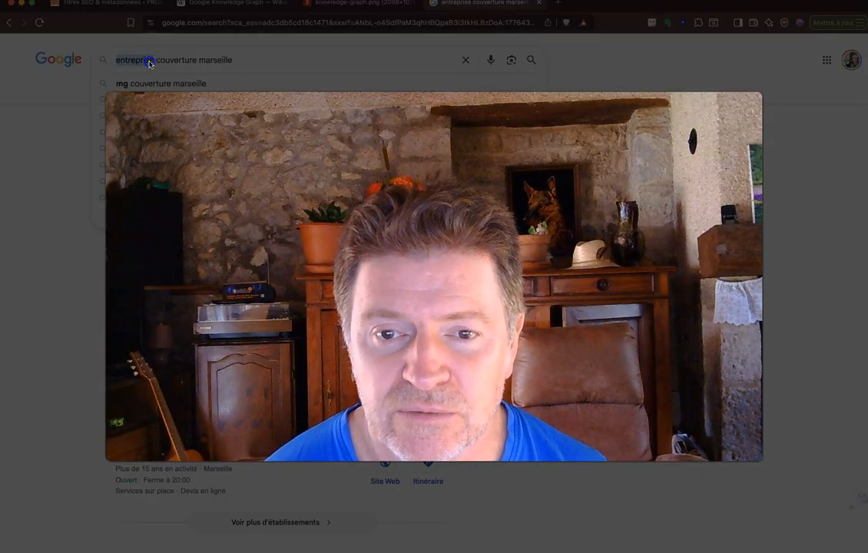
# - Search Google for "cottin couverture - couvreur marseille" and view the company's results and business profile
pyautogui.tripleClick(149, 61)
pyautogui.write('cottin')
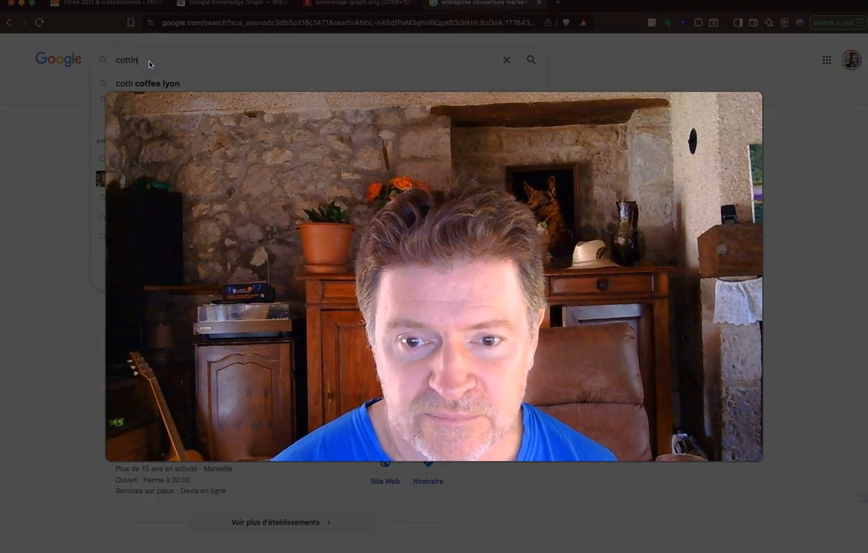
pyautogui.write(' couvertur')
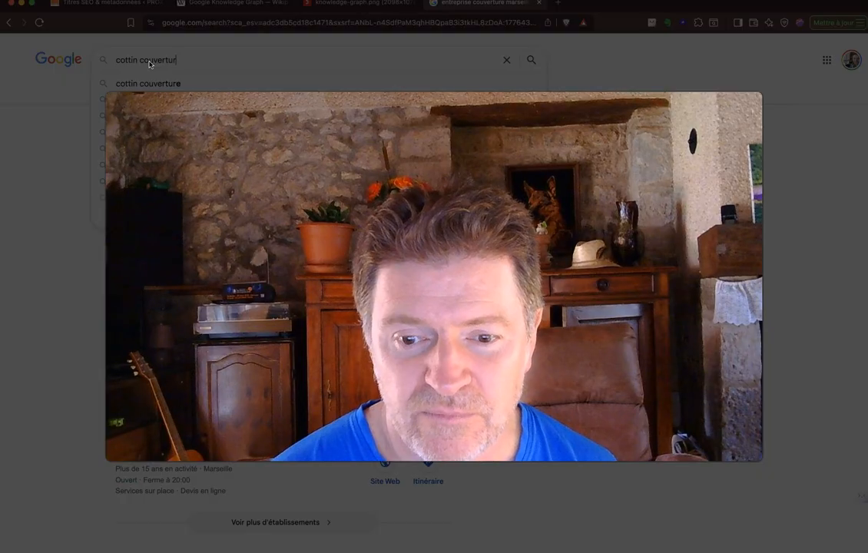
pyautogui.write('e - couvreur ')
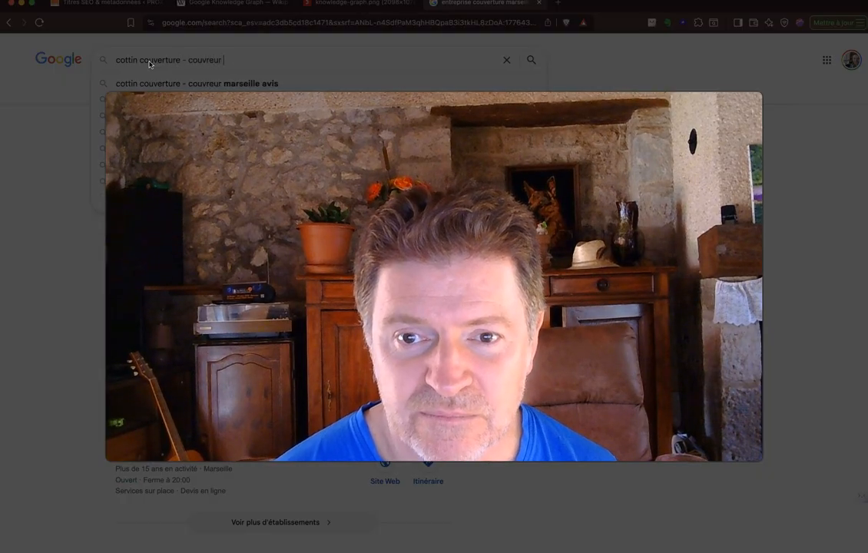
pyautogui.write('marseille')
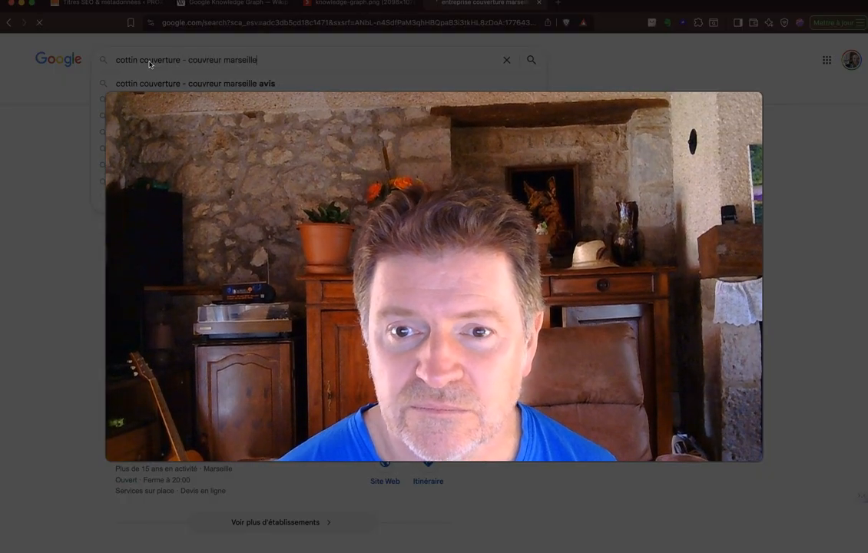
pyautogui.press('Return')
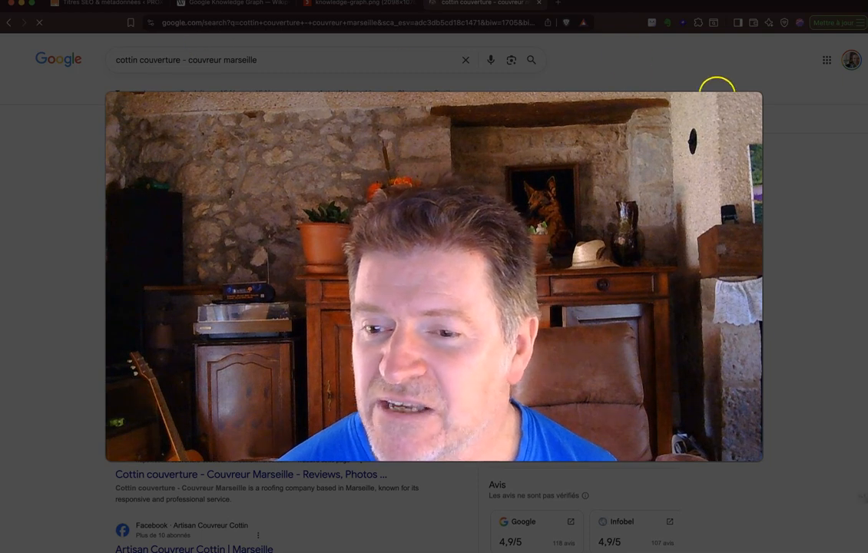
pyautogui.scroll(-1, 785, 146)
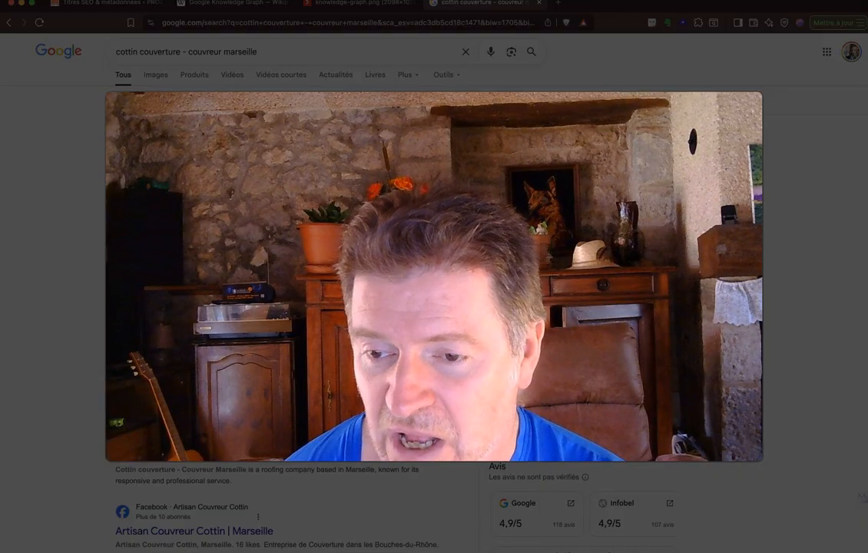
# - View the knowledge-graph.png example, then enlarge and close the Knowledge Panel image in Wikipedia's Google Knowledge Graph article
pyautogui.click(369, 7)
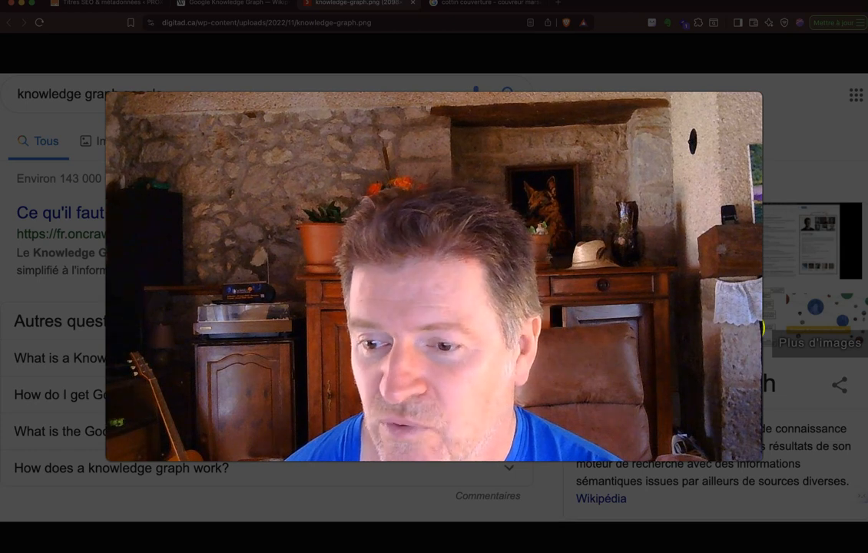
pyautogui.click(216, 7)
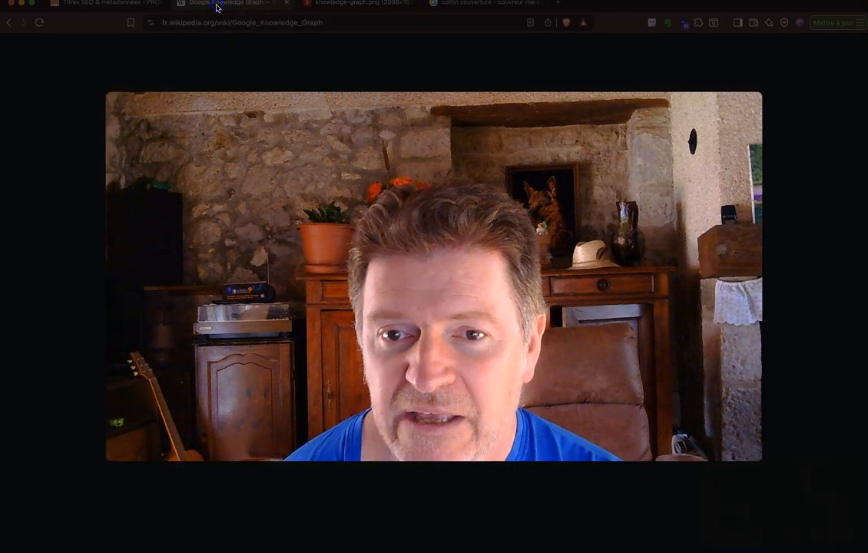
pyautogui.click(206, 11)
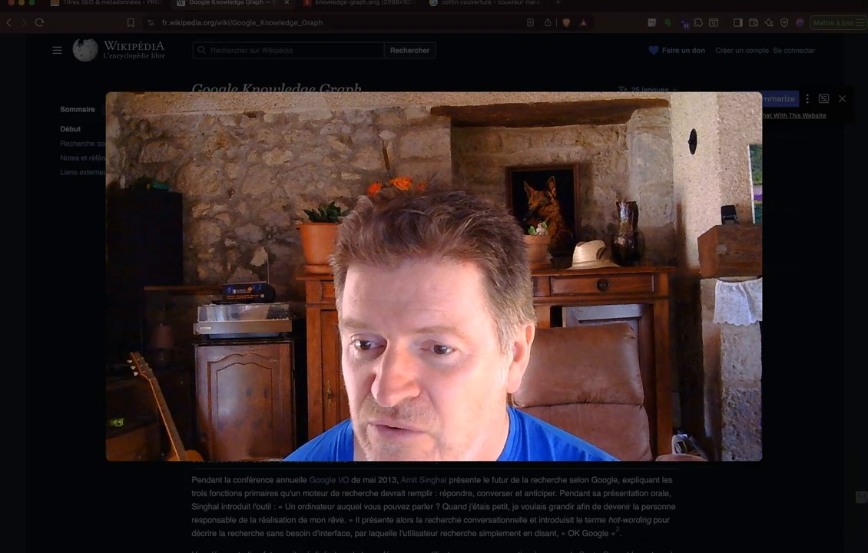
pyautogui.click(613, 223)
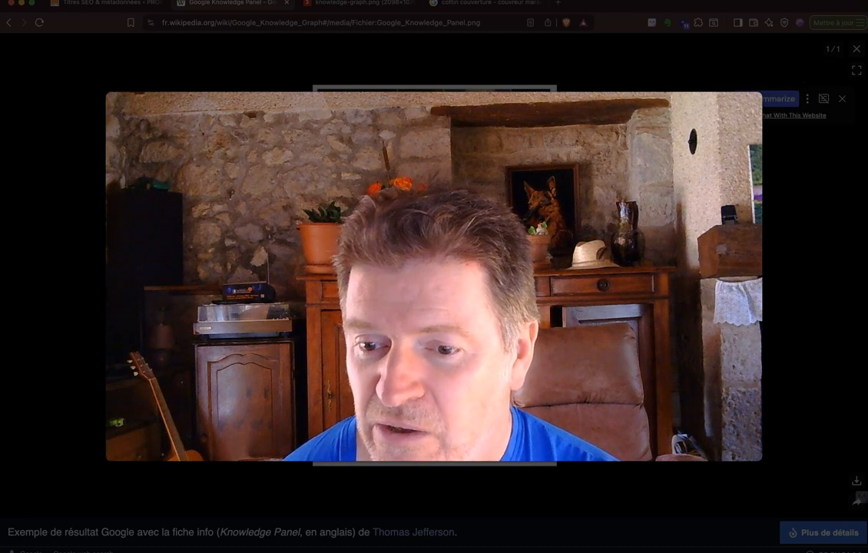
pyautogui.click(856, 49)
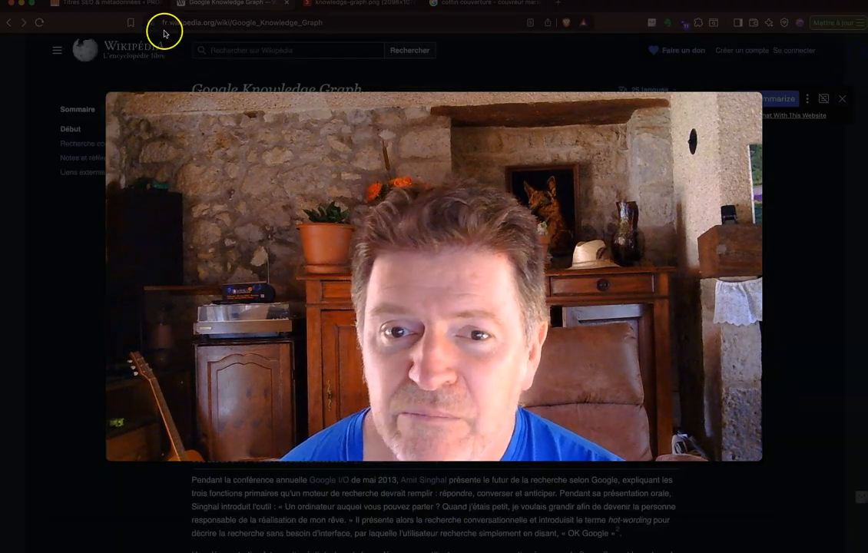
# - Return to the Google results and shorten the query to search for "couvreur marseille"
pyautogui.click(484, 6)
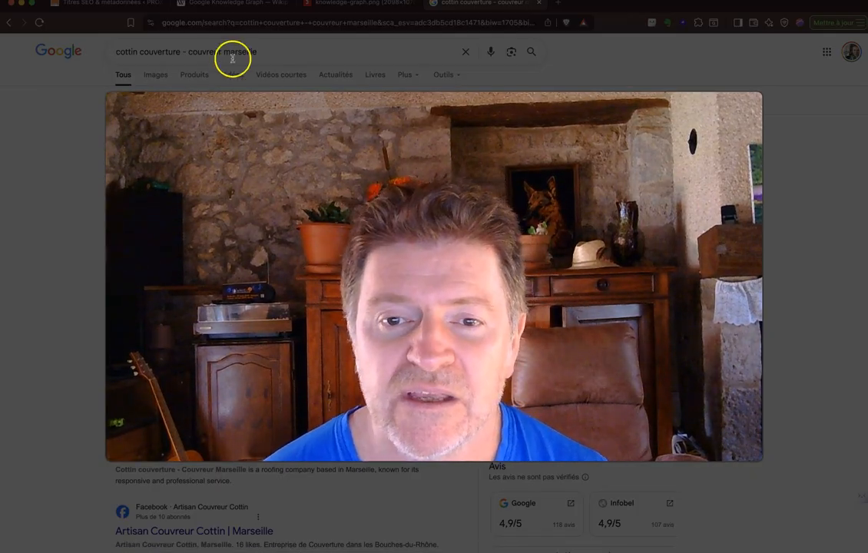
pyautogui.moveTo(188, 52); pyautogui.dragTo(103, 46)
pyautogui.press('BackSpace')
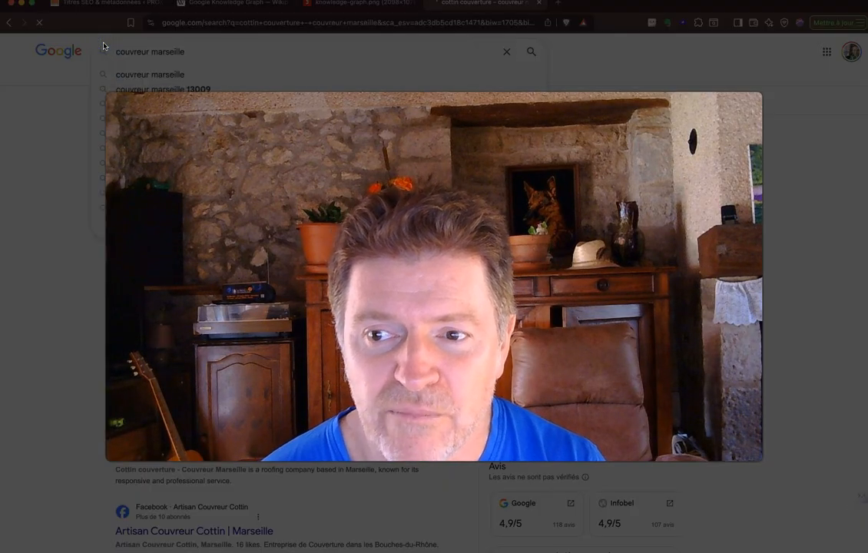
pyautogui.press('Return')
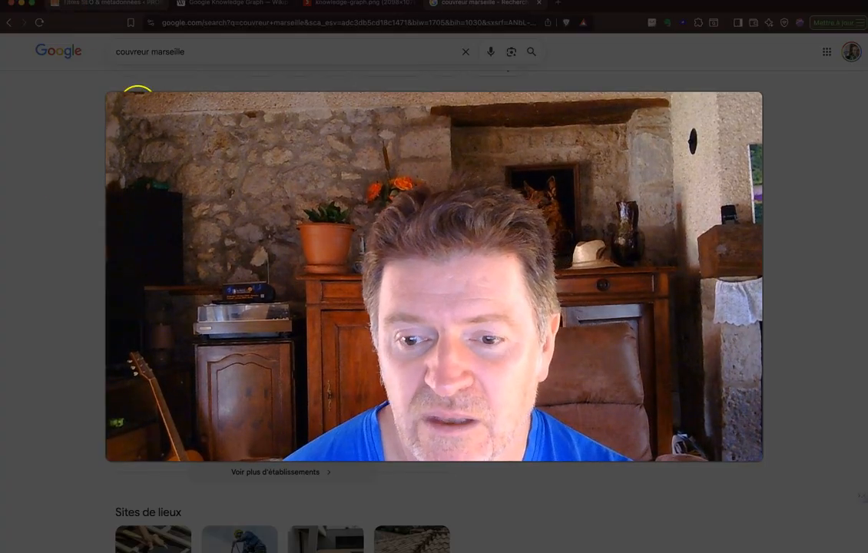
# - Go back to the "cottin couverture - couvreur marseille" results and examine the company's business profile and reviews
pyautogui.click(10, 23)
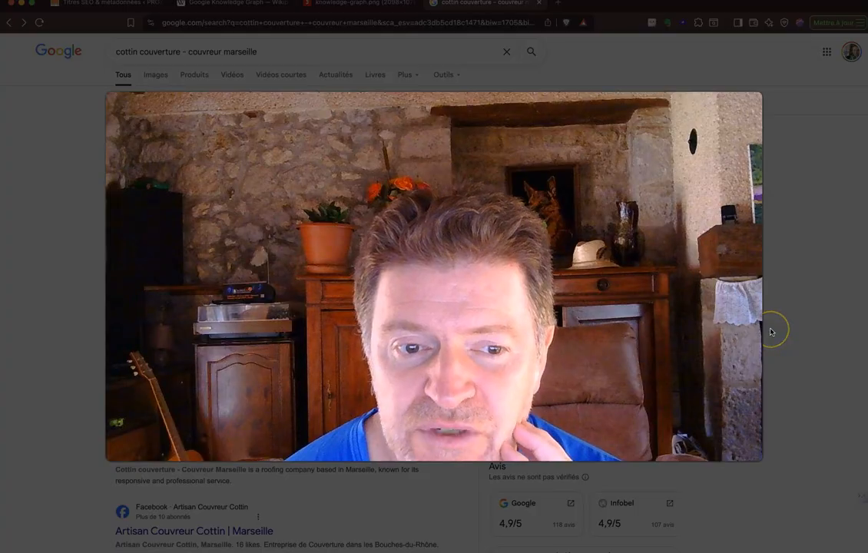
pyautogui.scroll(-6, 772, 331)
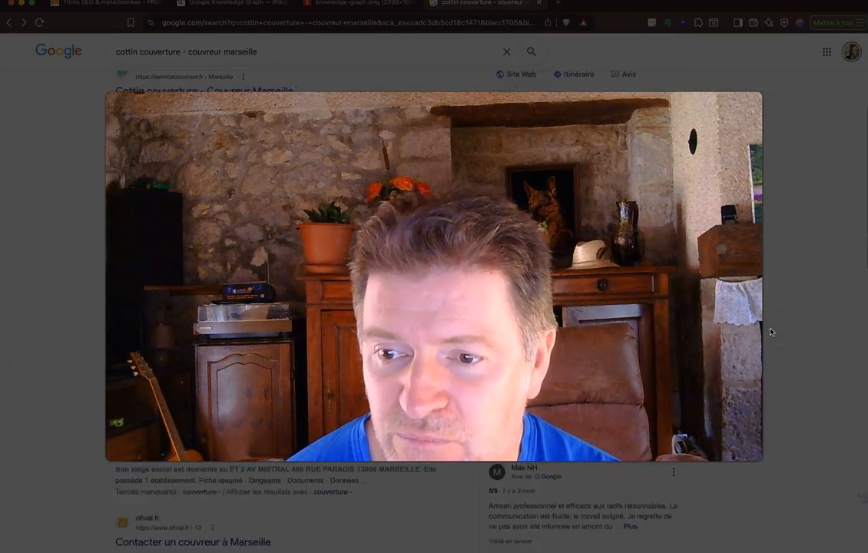
pyautogui.scroll(4, 771, 331)
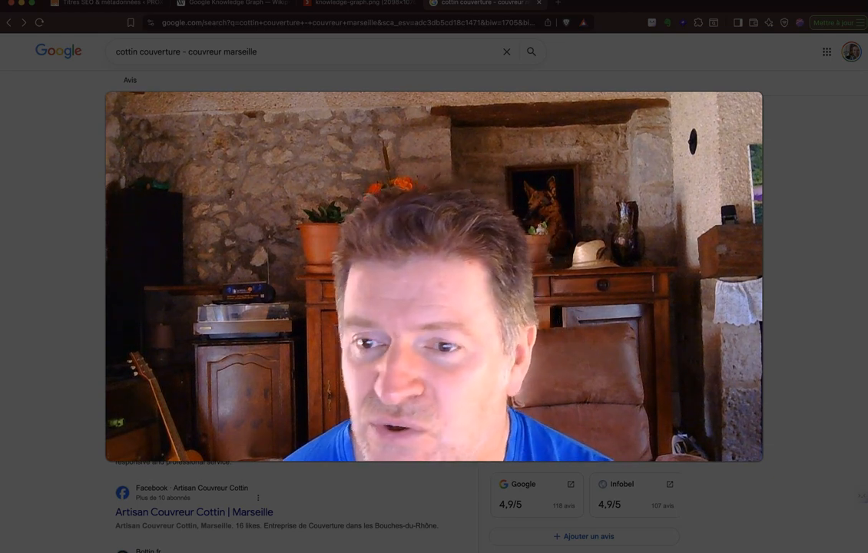
# - Switch to the Rank Math SEO titles and meta page and examine the site and organisation name settings under local SEO
pyautogui.click(77, 5)
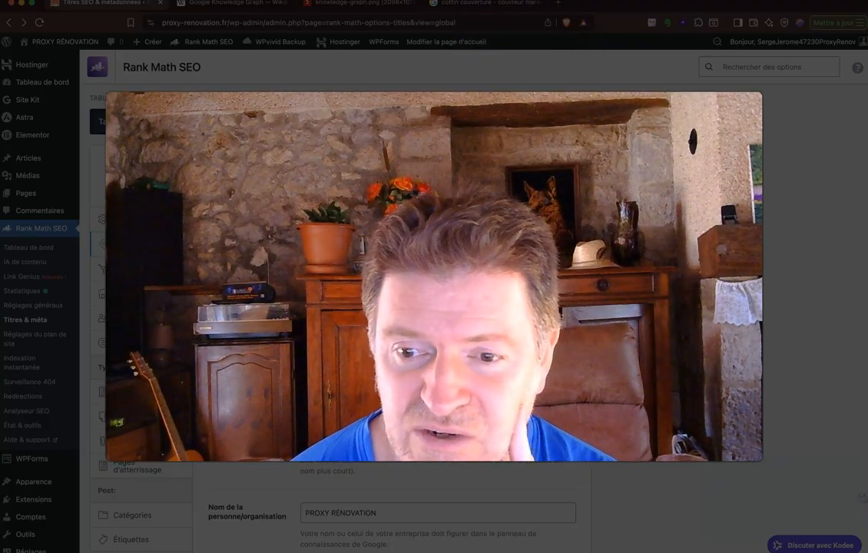
pyautogui.scroll(-1, 461, 307)
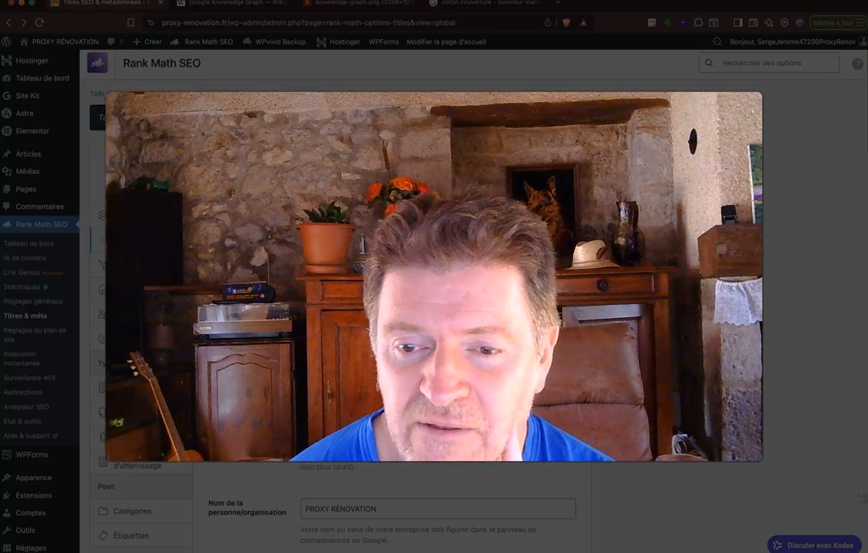
pyautogui.scroll(2, 461, 308)
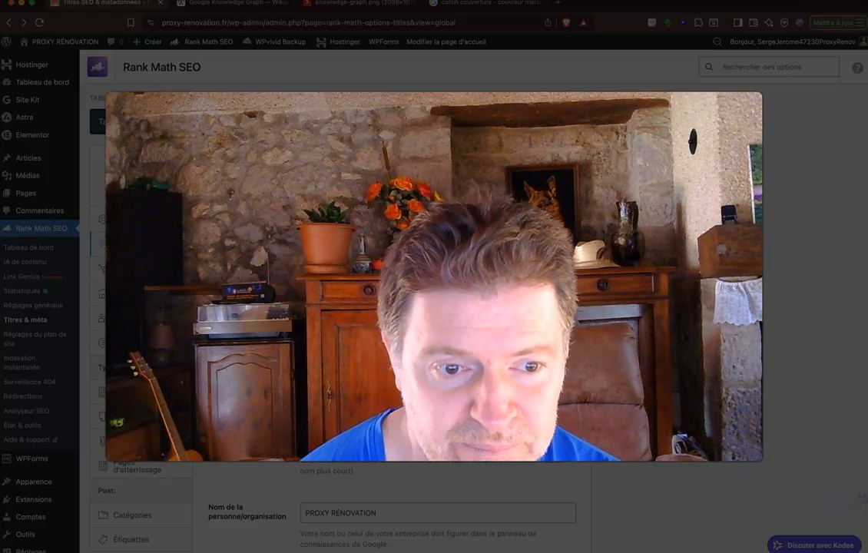
pyautogui.click(43, 224)
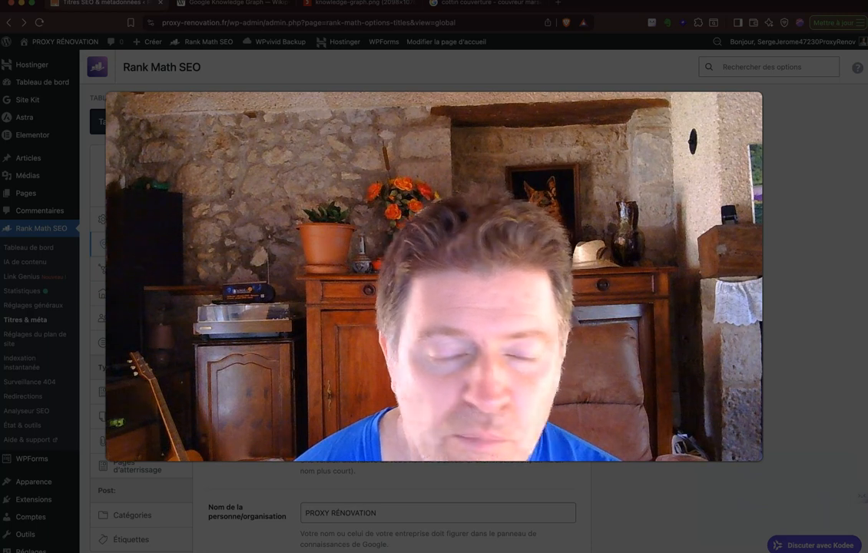
pyautogui.click(550, 521)
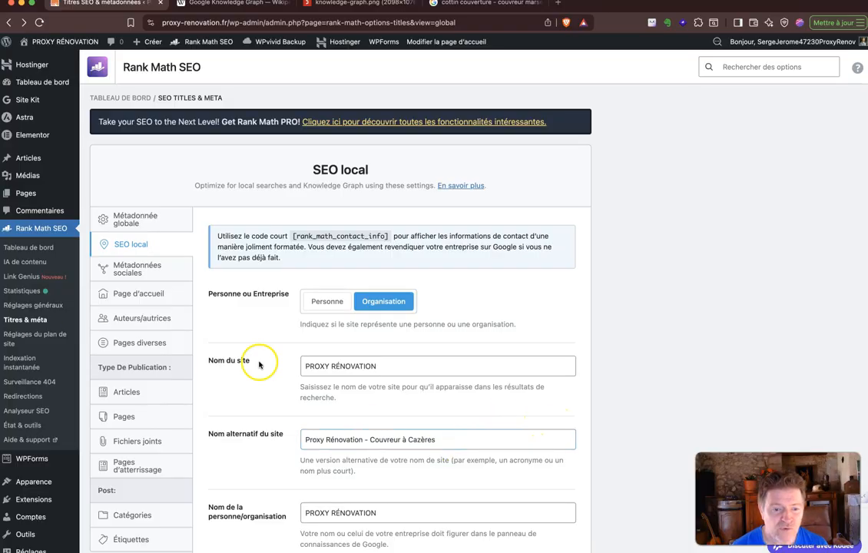
# - Try the Personne option for the local SEO entity type and restore Organisation
pyautogui.scroll(-2, 507, 410)
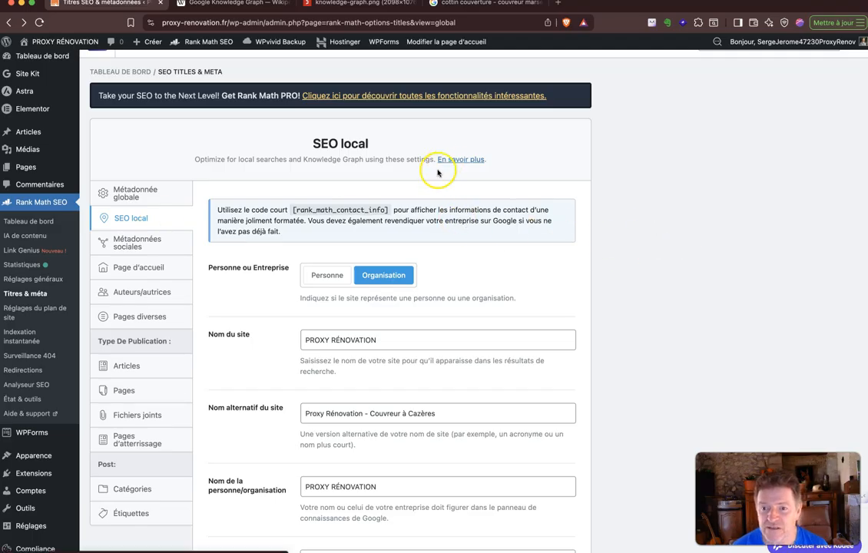
pyautogui.click(323, 280)
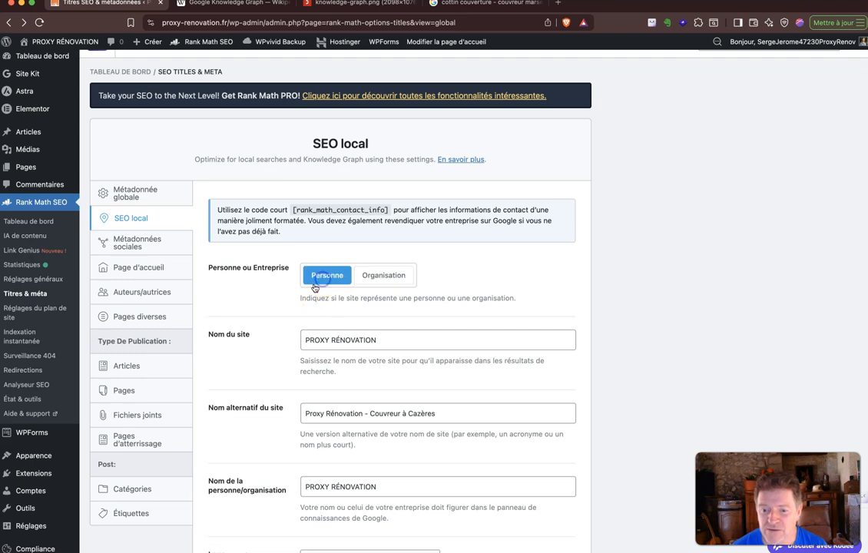
pyautogui.click(381, 276)
pyautogui.scroll(-2, 721, 293)
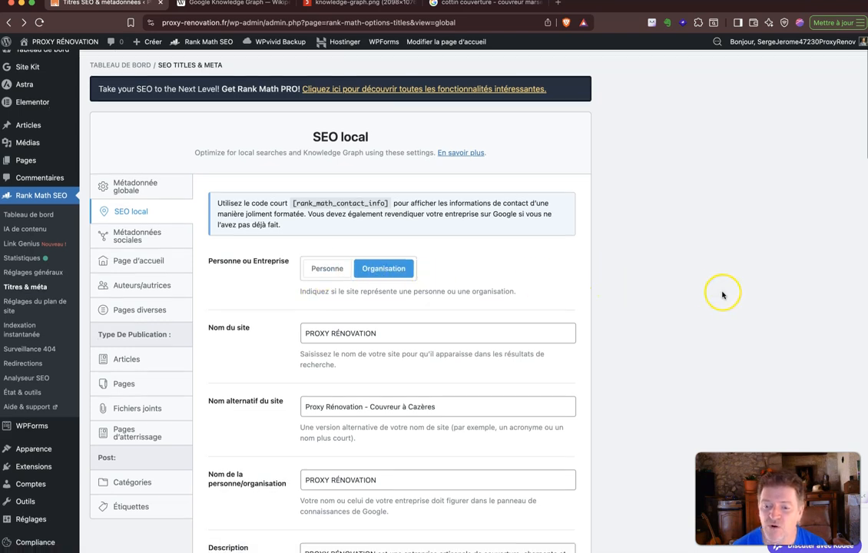
pyautogui.scroll(-1, 722, 295)
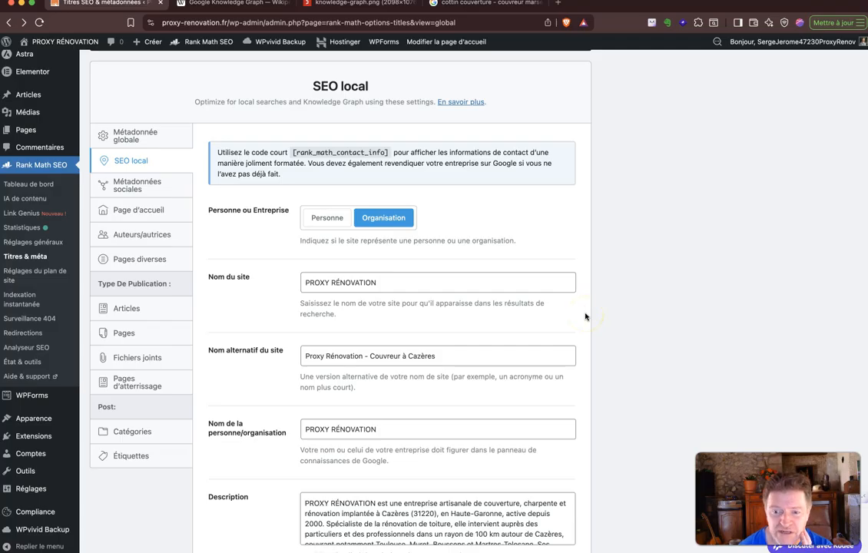
pyautogui.scroll(-2, 585, 316)
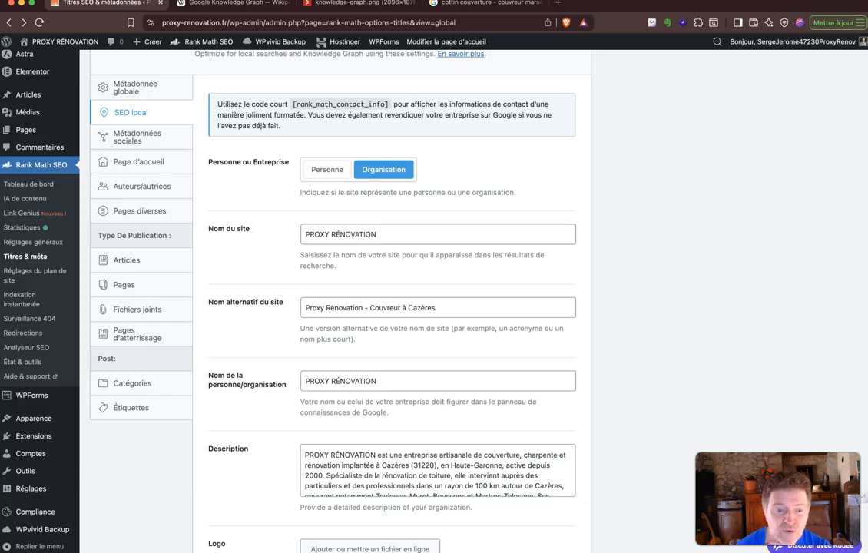
# - Append " - Couvreur à Cazères" from the alternative site name to the site name PROXY RÉNOVATION
pyautogui.click(237, 253)
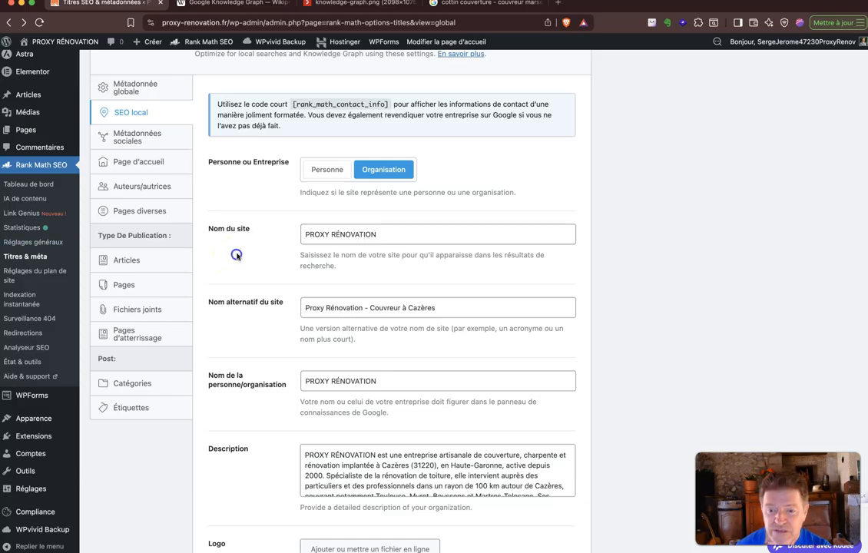
pyautogui.click(271, 231)
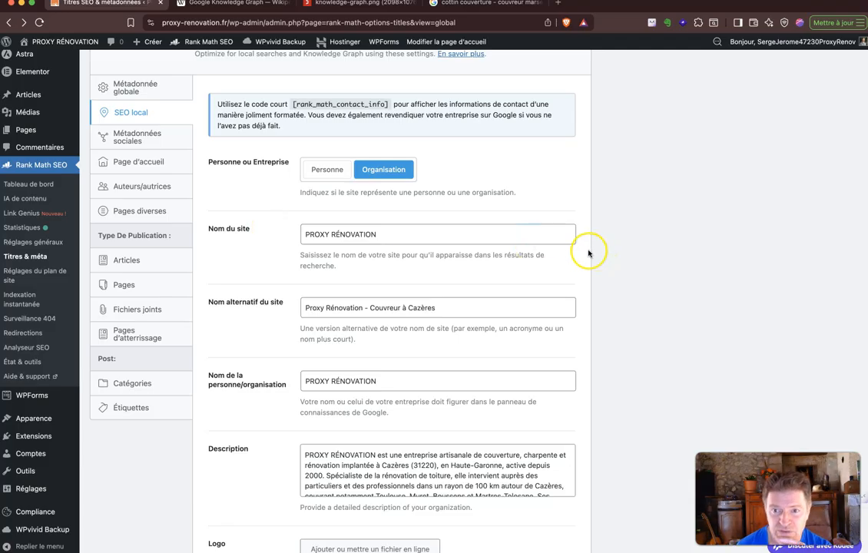
pyautogui.click(412, 235)
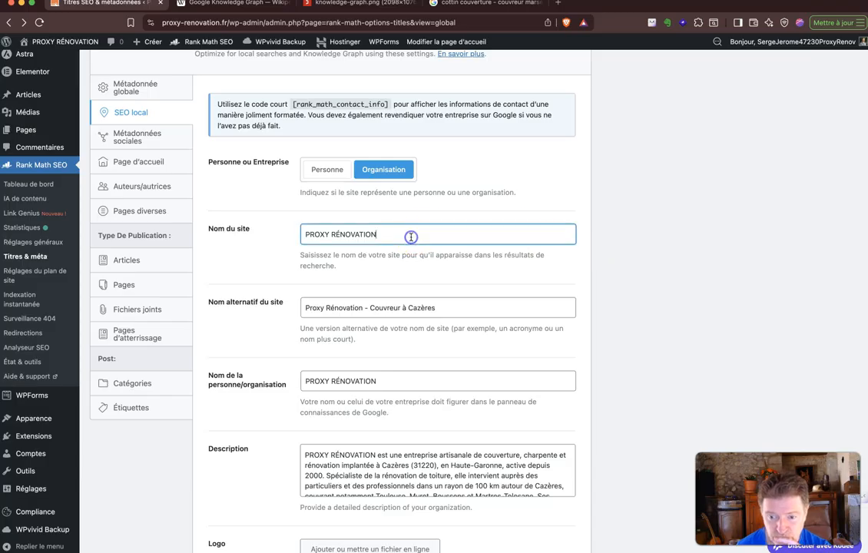
pyautogui.moveTo(362, 307); pyautogui.dragTo(471, 306)
pyautogui.press('super+c')
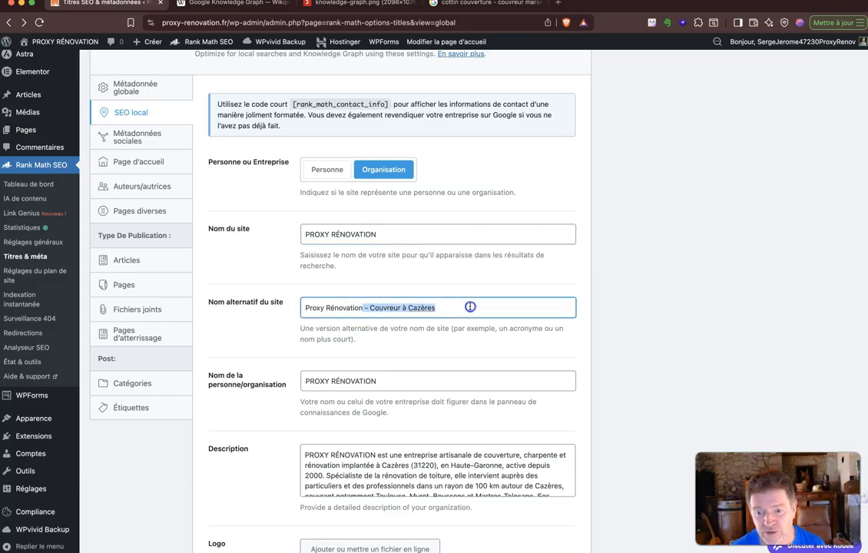
pyautogui.scroll(-1, 471, 306)
pyautogui.click(428, 228)
pyautogui.press('super+v')
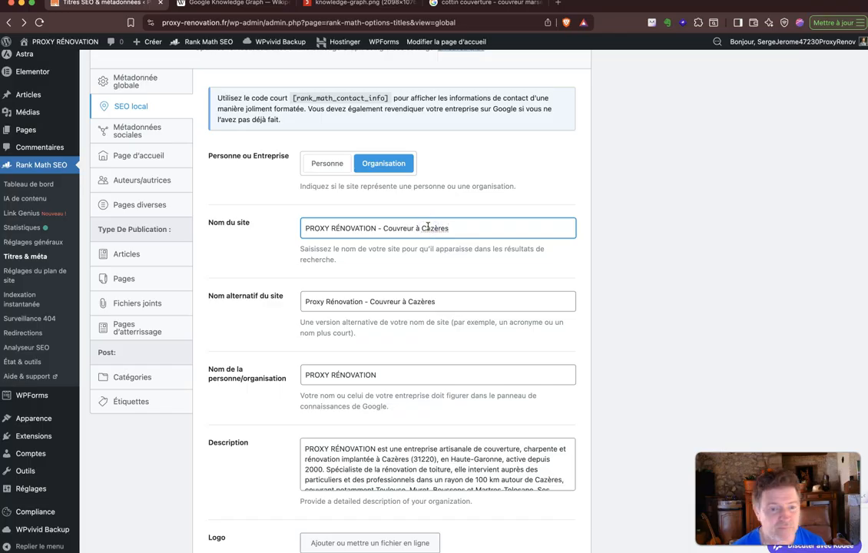
# - Remove " - Couvreur à Cazères" from the site name, leaving only PROXY RÉNOVATION
pyautogui.scroll(-1, 428, 226)
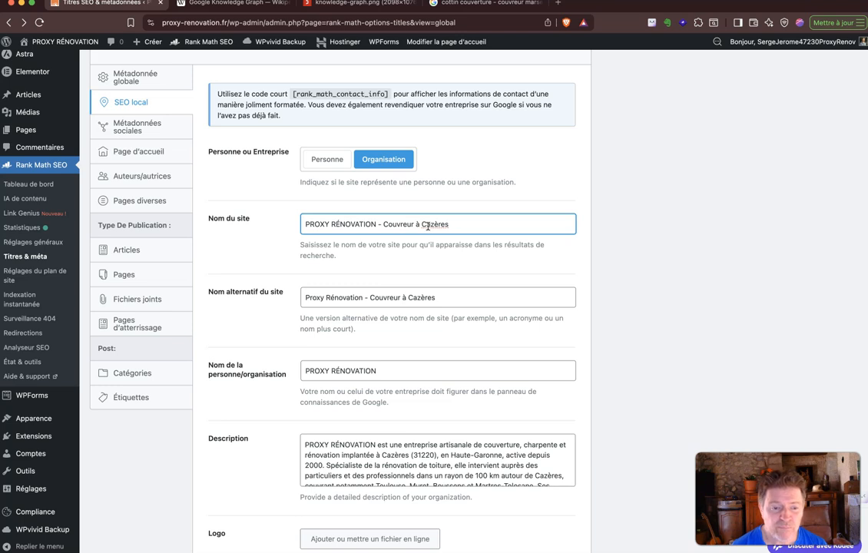
pyautogui.moveTo(377, 224); pyautogui.dragTo(438, 229)
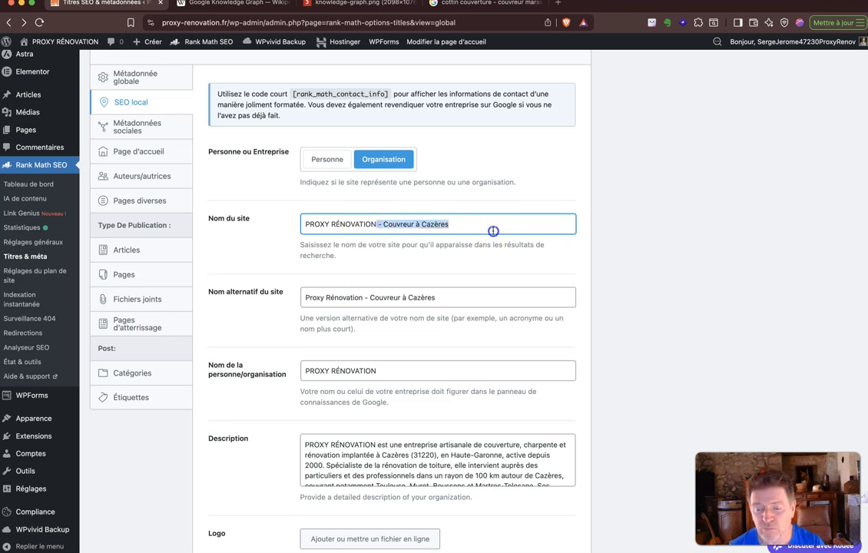
pyautogui.press('BackSpace')
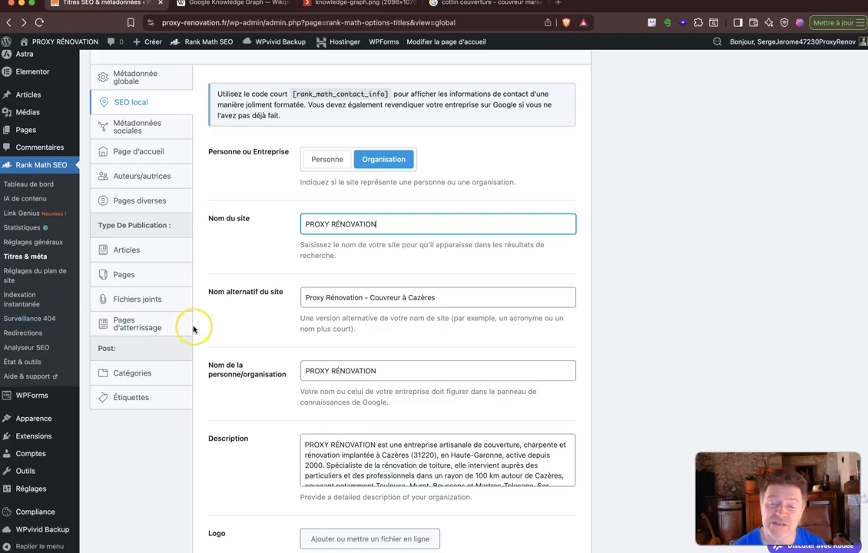
# - Examine the alternative site name, organisation name, description and logo settings
pyautogui.scroll(-1, 193, 329)
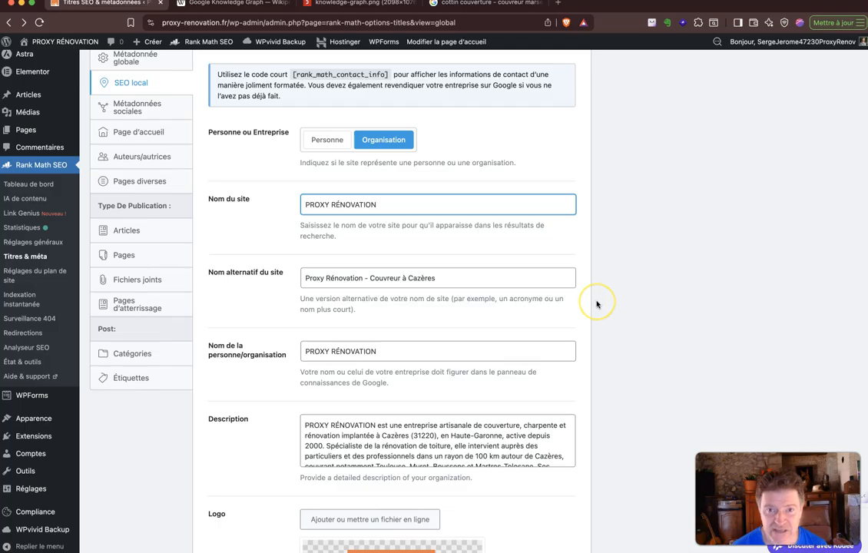
pyautogui.scroll(-3, 597, 305)
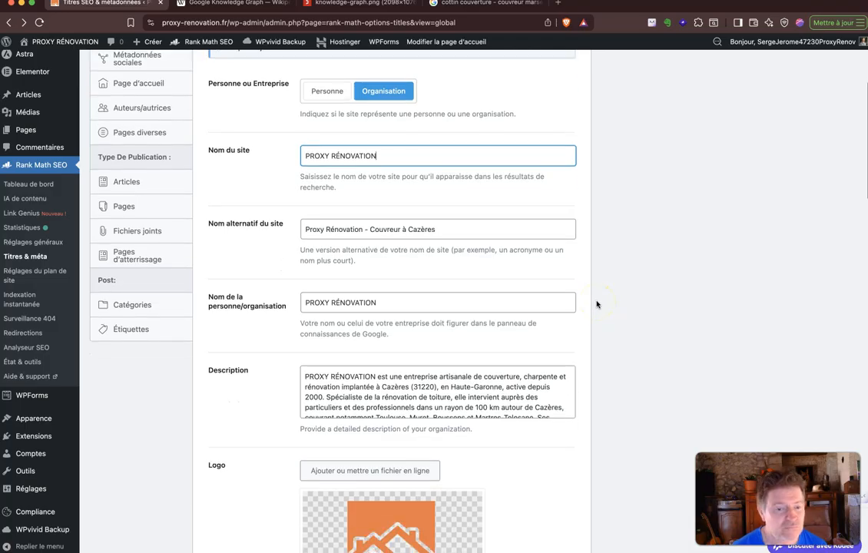
pyautogui.scroll(-1, 597, 304)
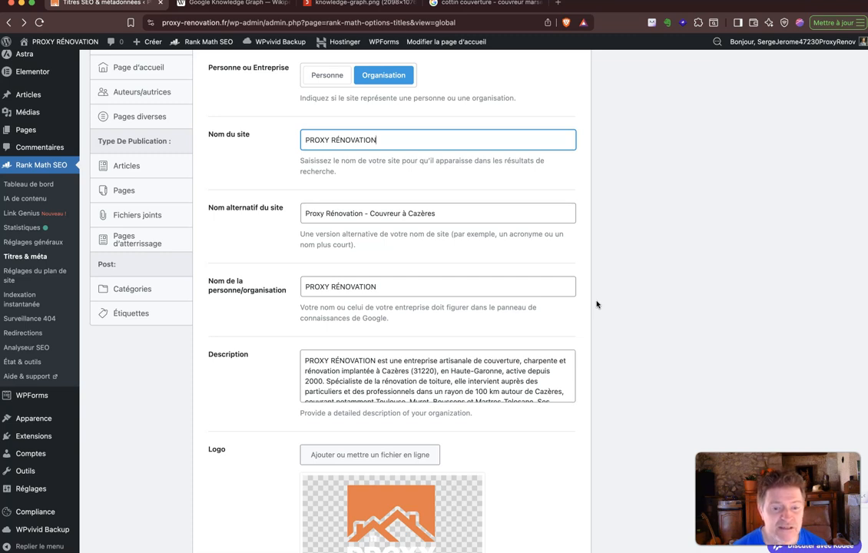
pyautogui.scroll(-1, 597, 304)
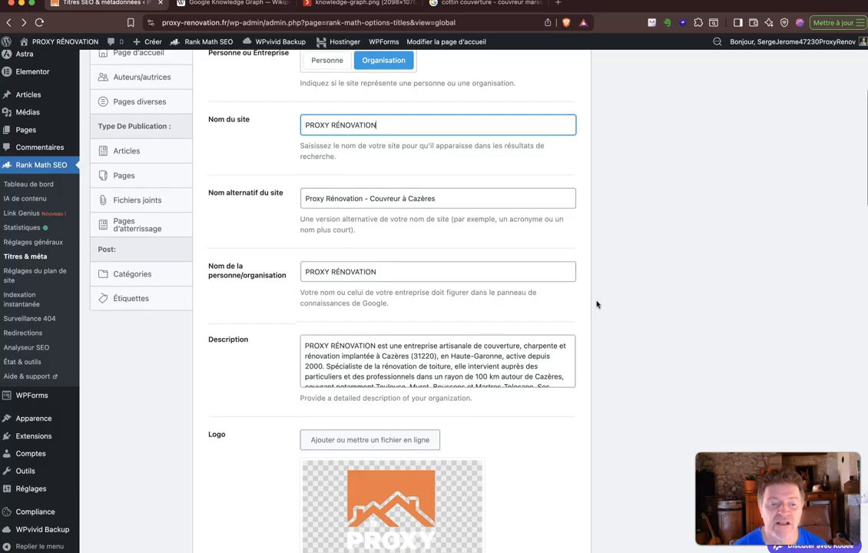
pyautogui.scroll(-1, 597, 304)
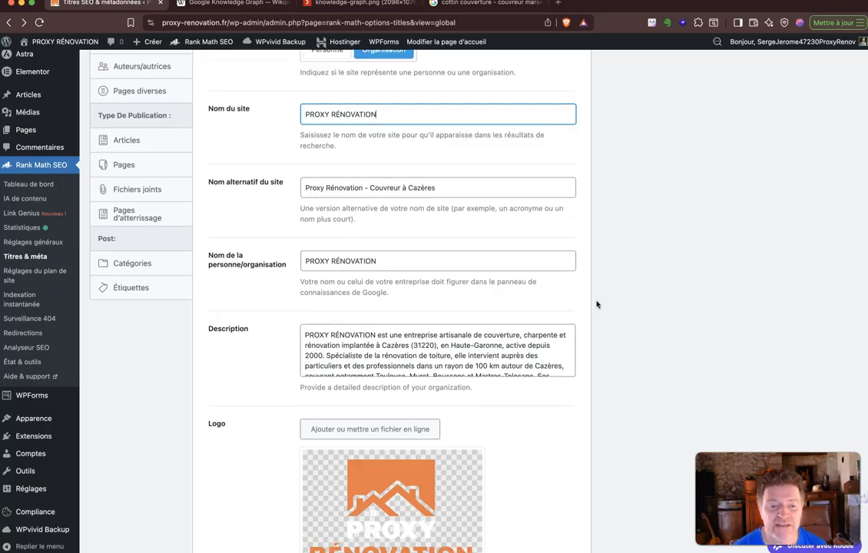
pyautogui.scroll(-2, 597, 305)
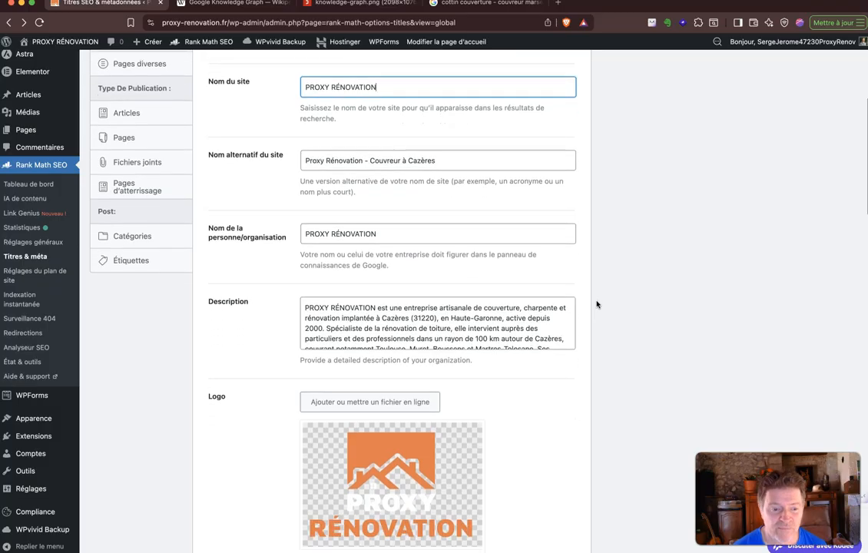
pyautogui.scroll(-1, 597, 305)
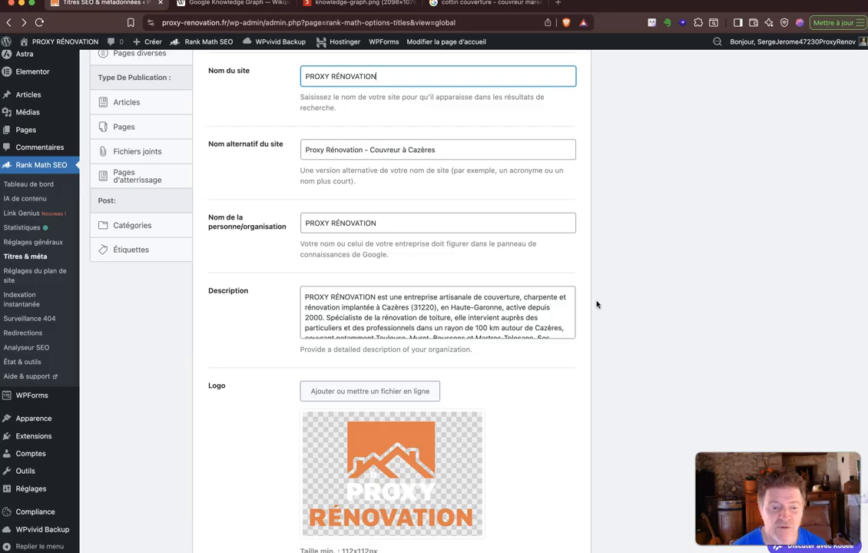
pyautogui.scroll(-2, 597, 304)
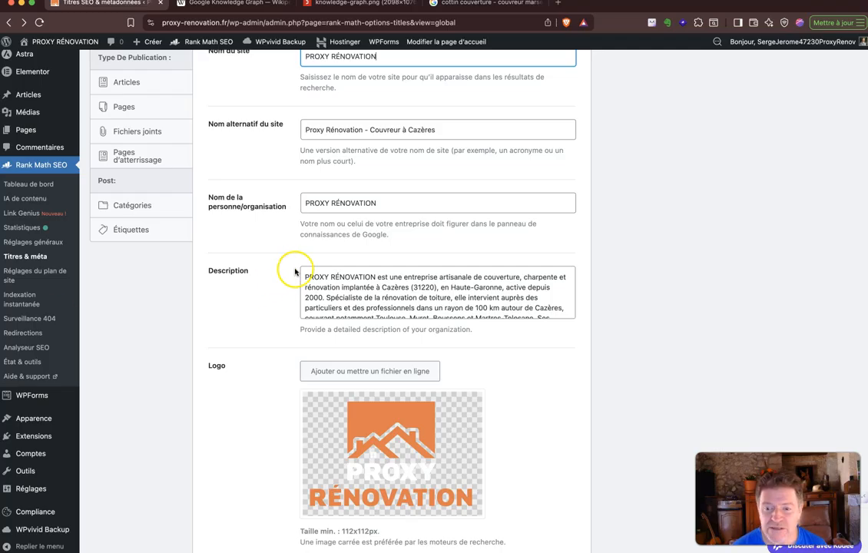
# - Skim the organisation description, enlarge the page to 133 %, and review the name fields above it
pyautogui.scroll(-3, 315, 276)
pyautogui.scroll(-2, 292, 277)
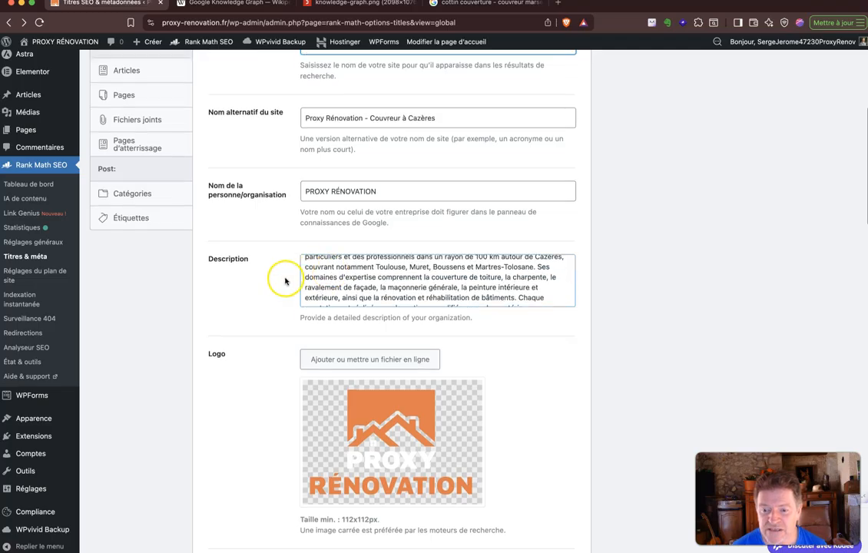
pyautogui.scroll(3, 527, 275)
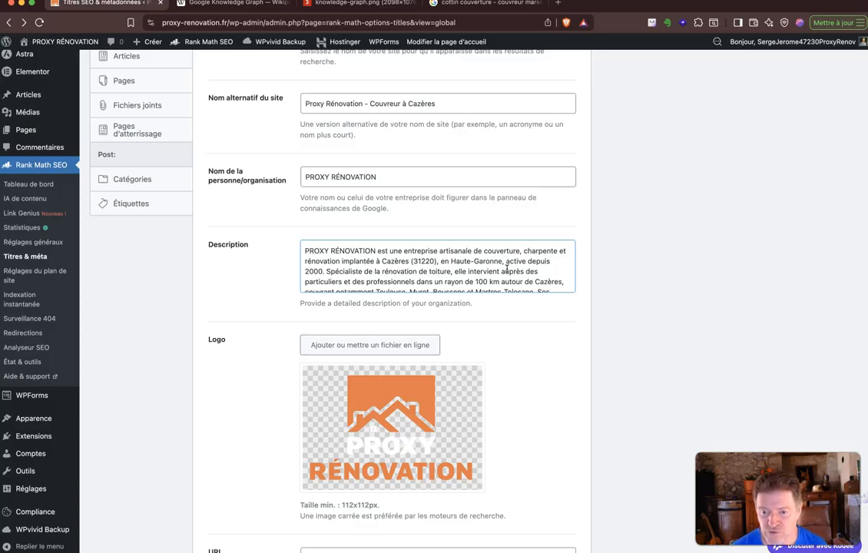
pyautogui.press('super+equal')
pyautogui.press('super+equal')
pyautogui.press('super+equal')
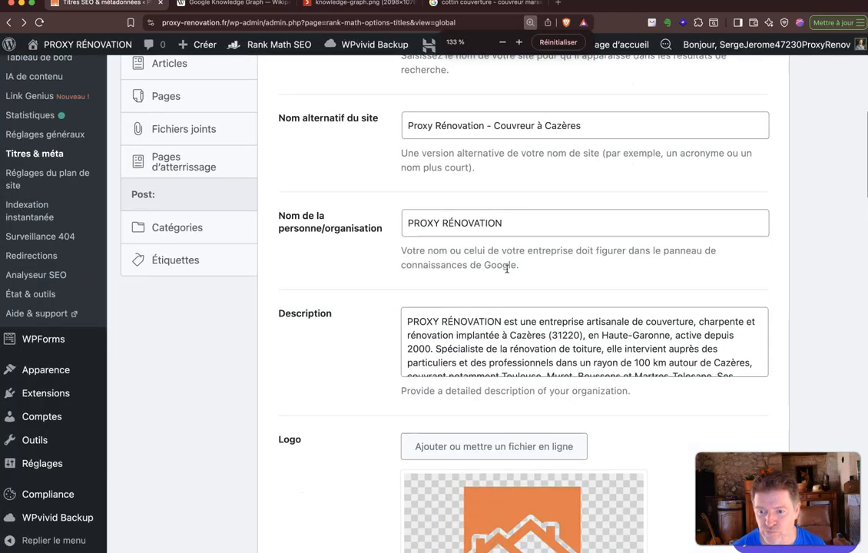
pyautogui.scroll(5, 507, 269)
pyautogui.scroll(-4, 508, 272)
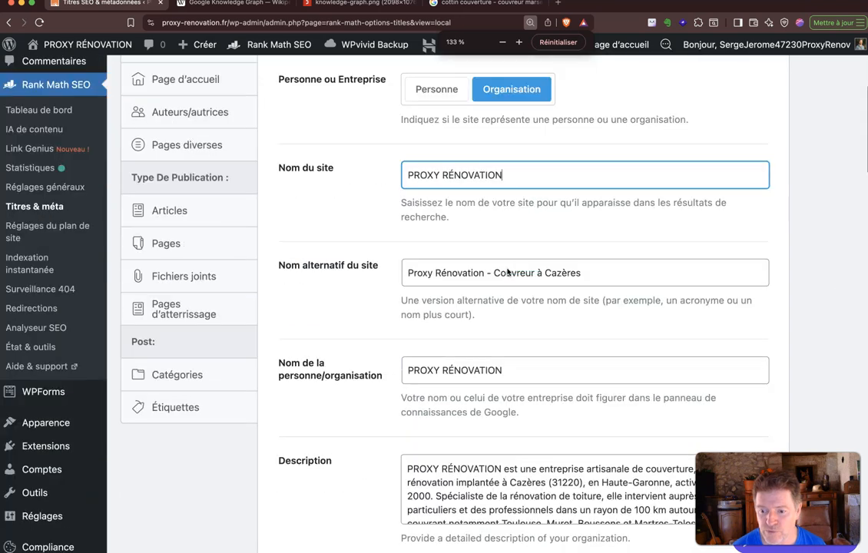
pyautogui.scroll(-1, 507, 271)
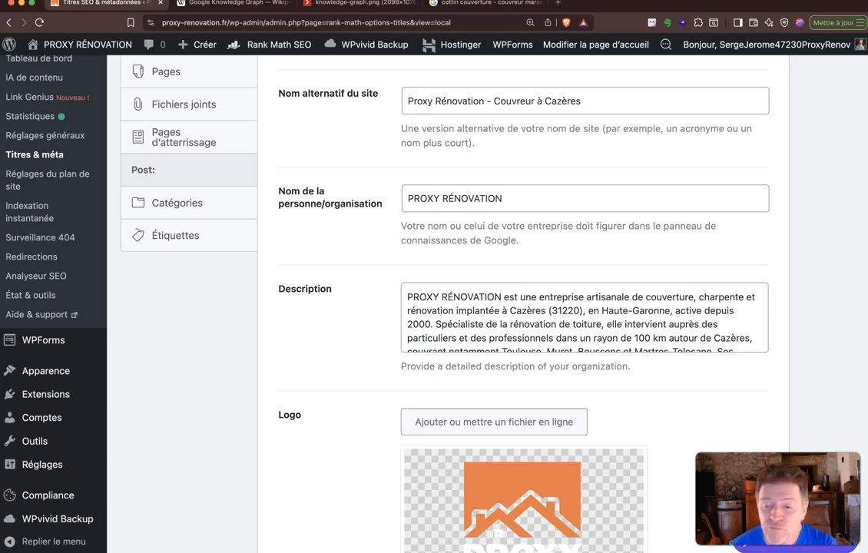
# - Read the organisation description through to its closing contact sentence and view the logo setting below it
pyautogui.scroll(-1, 512, 324)
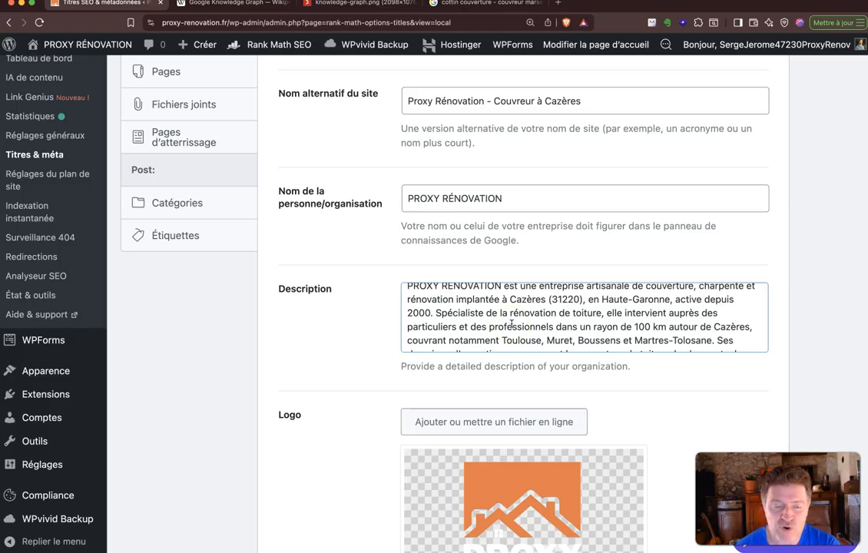
pyautogui.scroll(-3, 512, 323)
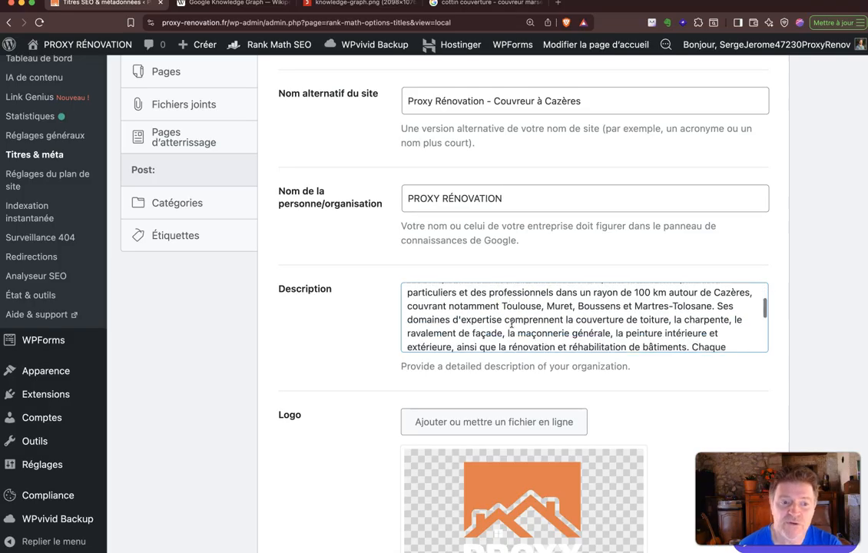
pyautogui.scroll(-2, 512, 324)
pyautogui.scroll(5, 512, 324)
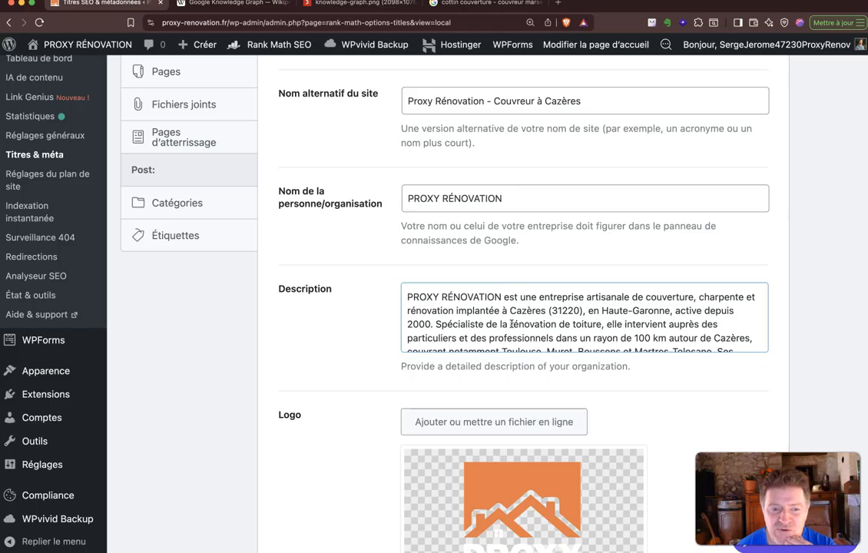
pyautogui.scroll(-1, 344, 364)
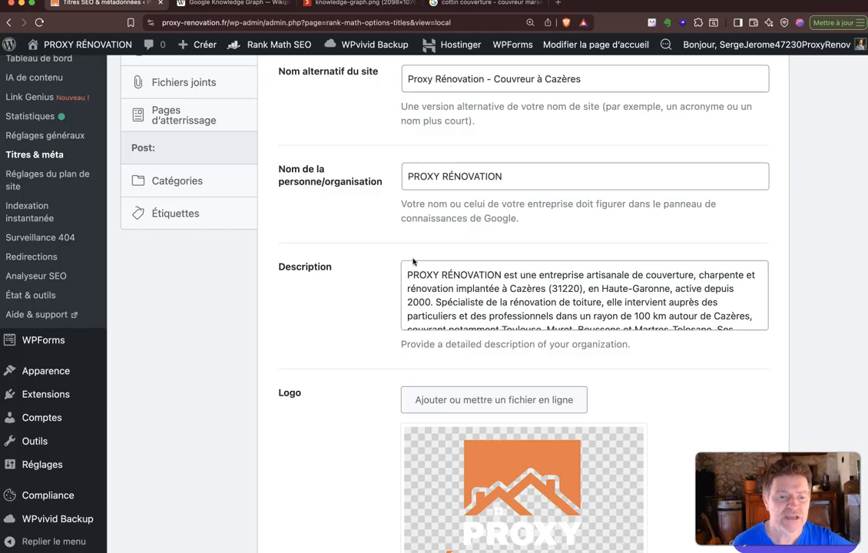
pyautogui.scroll(-3, 568, 287)
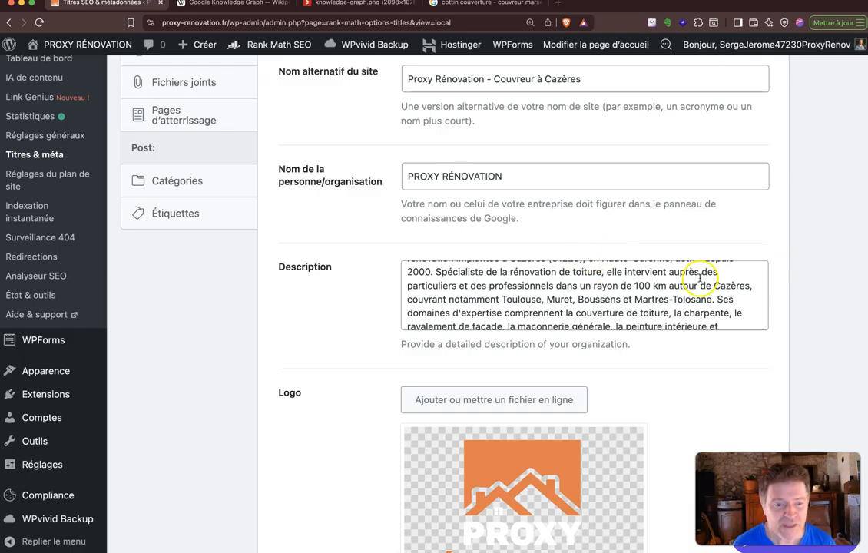
pyautogui.scroll(-2, 651, 299)
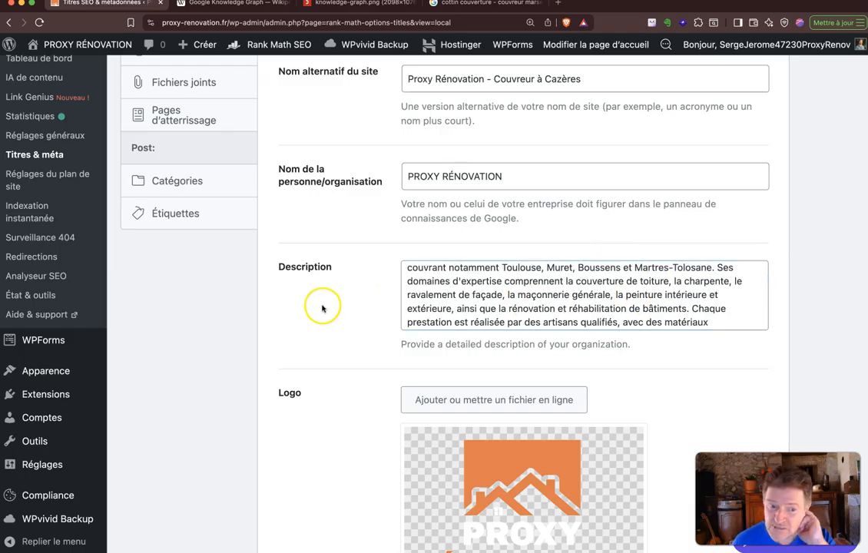
pyautogui.scroll(-3, 306, 305)
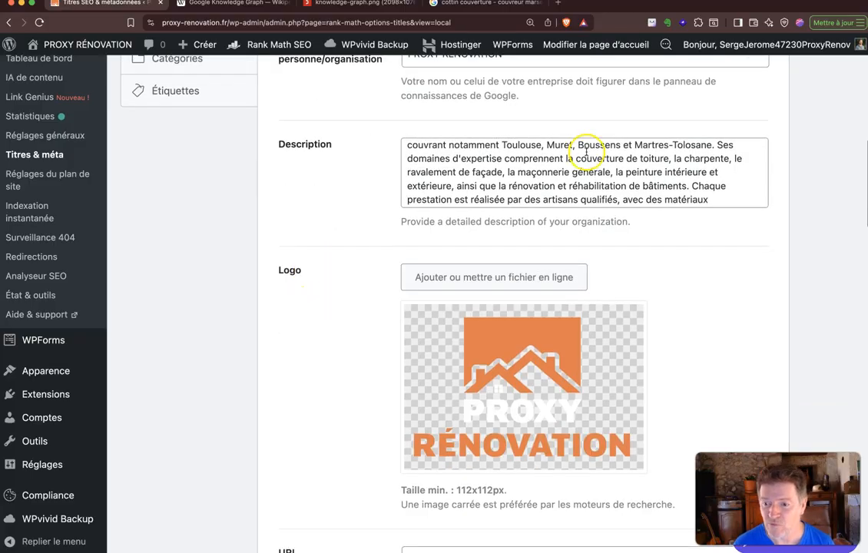
pyautogui.scroll(-4, 586, 152)
pyautogui.click(568, 170)
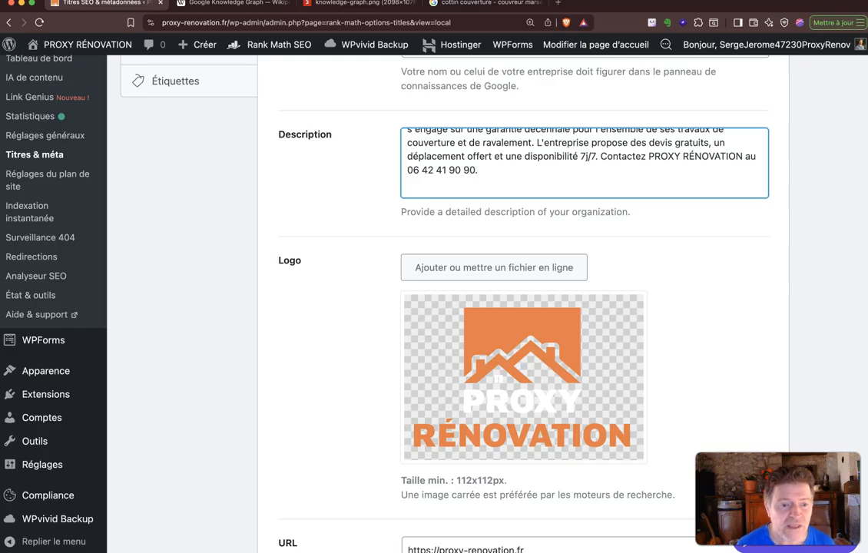
pyautogui.scroll(-1, 345, 398)
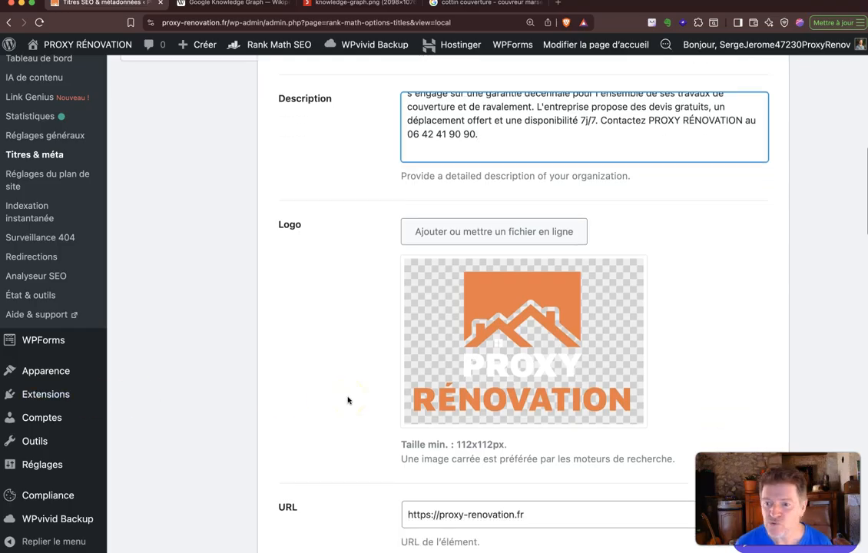
# - Reduce the page zoom and review the organisation name, description and logo settings together
pyautogui.press('super+minus')
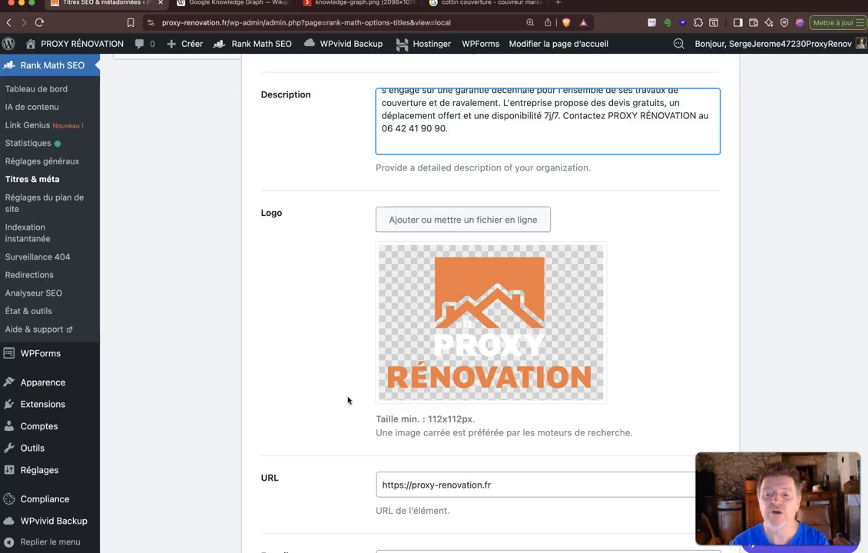
pyautogui.scroll(2, 349, 399)
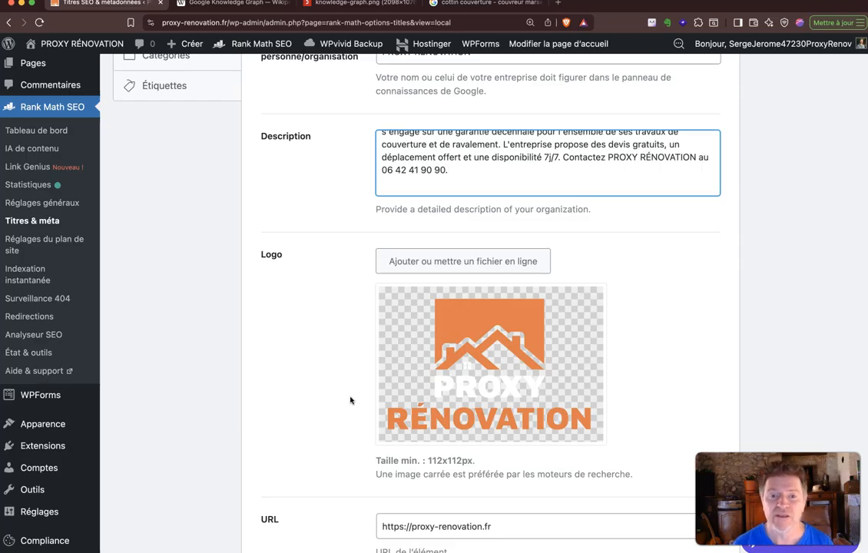
pyautogui.scroll(1, 295, 453)
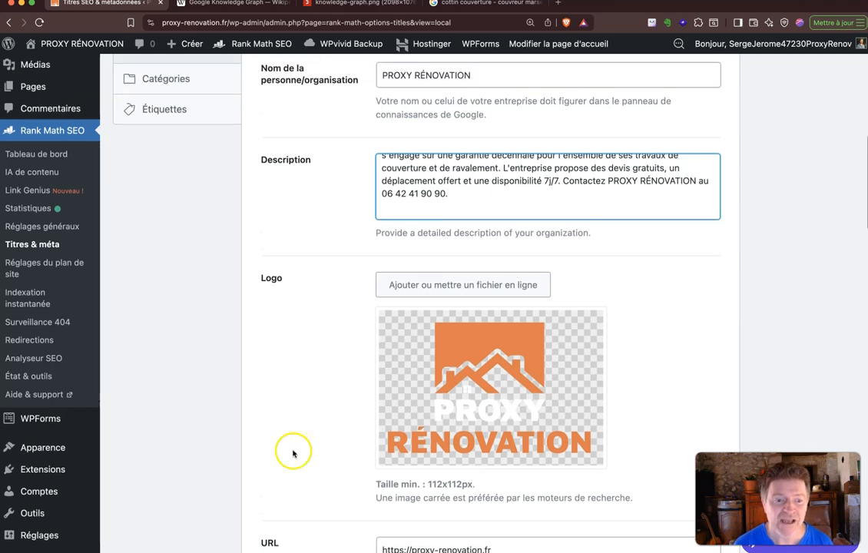
pyautogui.scroll(3, 258, 453)
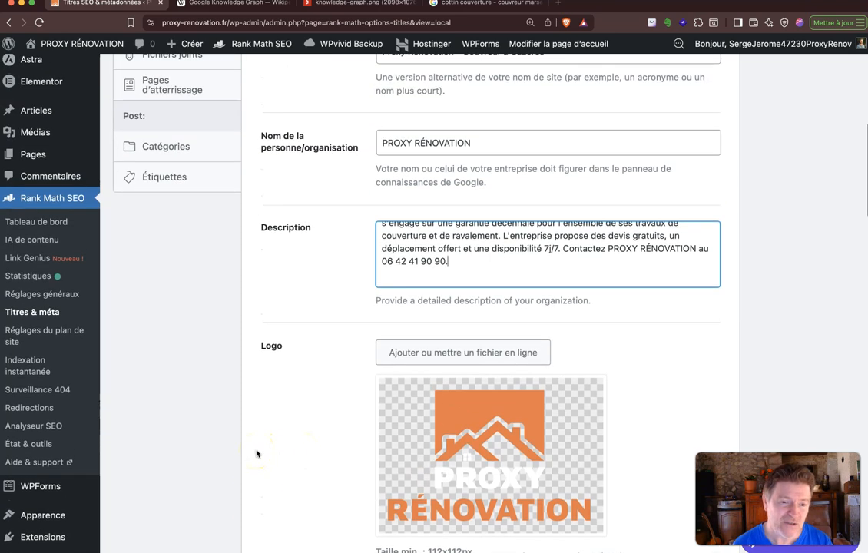
pyautogui.scroll(-1, 256, 454)
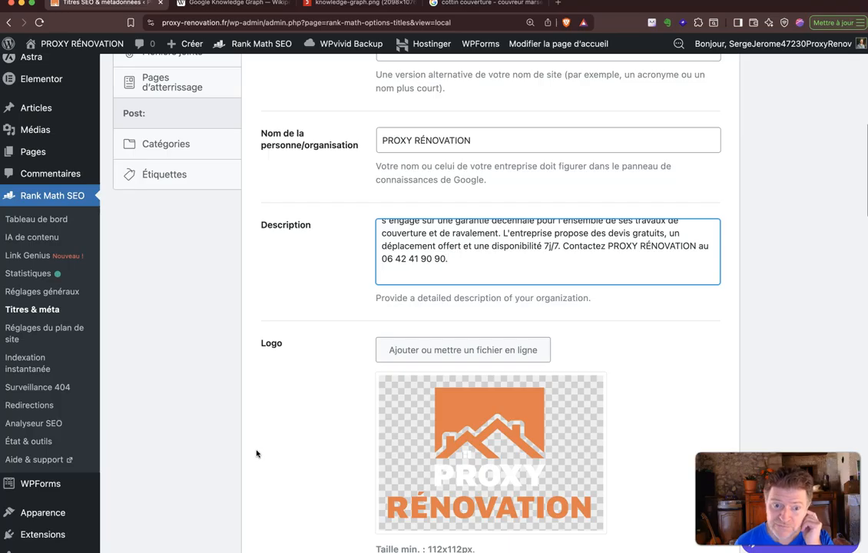
pyautogui.scroll(2, 256, 453)
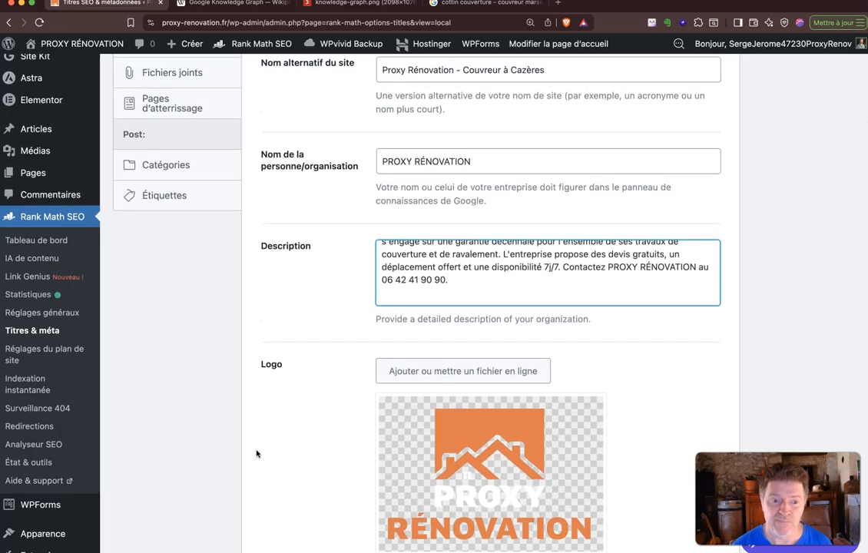
# - Check the logo's size requirements and the URL, e-mail and address fields below it
pyautogui.scroll(-3, 256, 454)
pyautogui.scroll(-10, 257, 454)
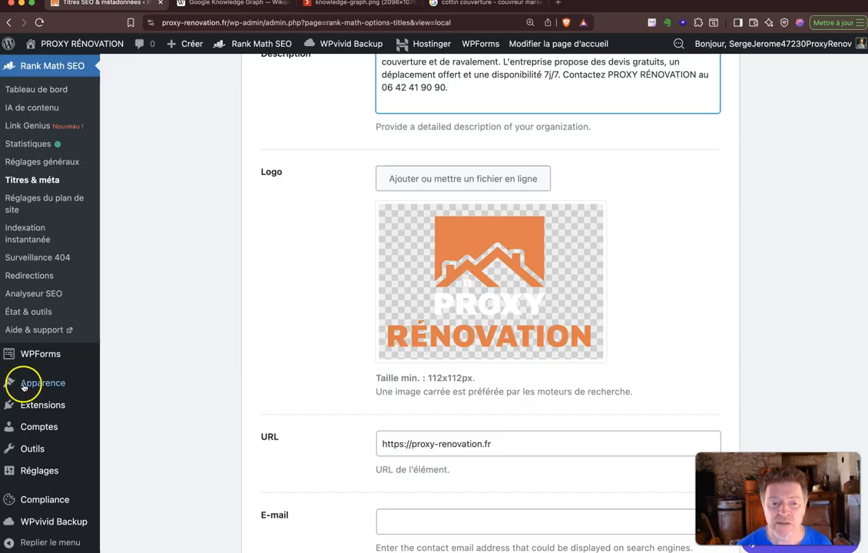
pyautogui.scroll(-3, 163, 378)
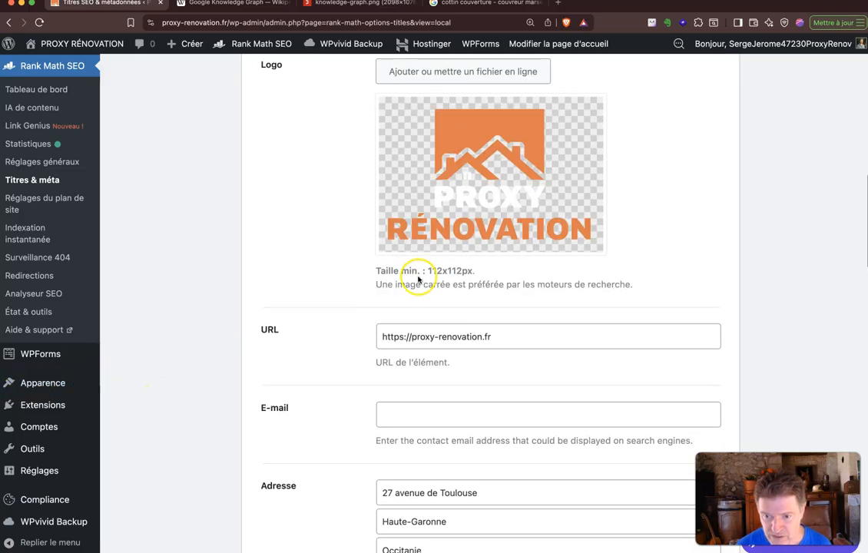
pyautogui.scroll(-1, 421, 282)
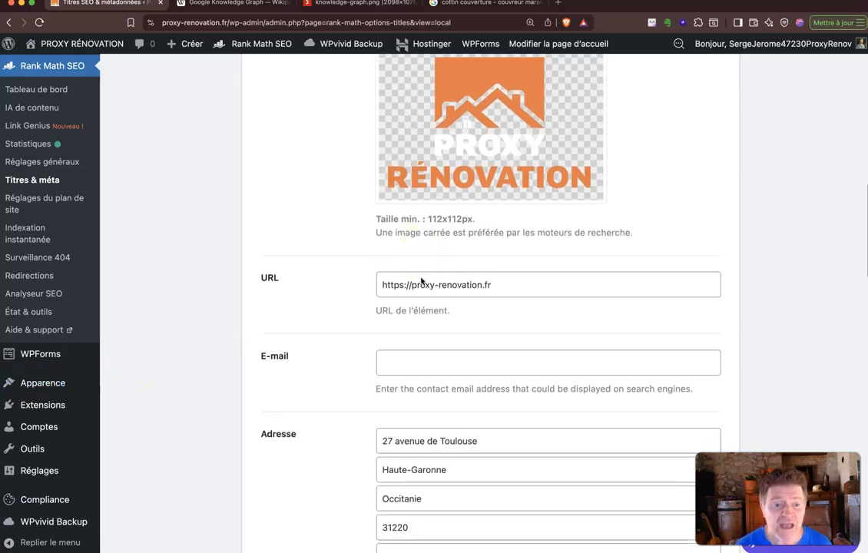
pyautogui.scroll(2, 292, 337)
pyautogui.scroll(2, 291, 338)
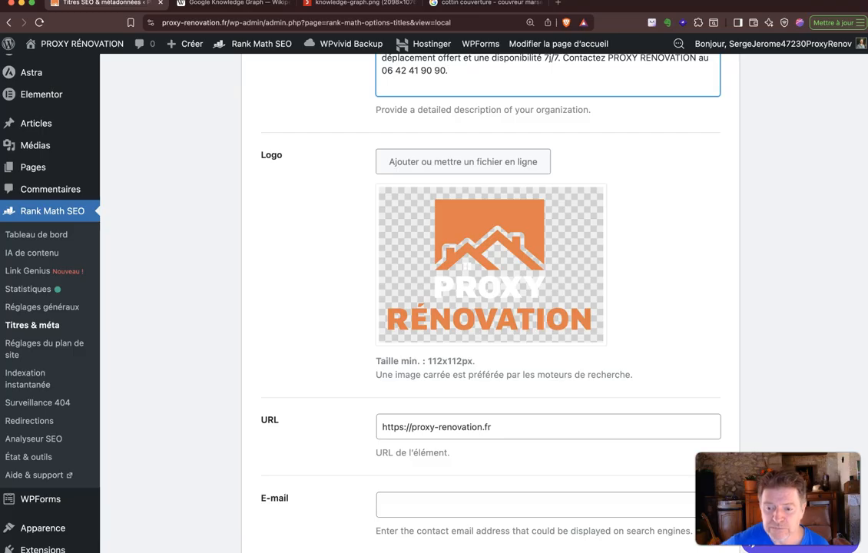
# - Remove the current logo and open the media library to find the company's logo files
pyautogui.click(680, 227)
pyautogui.moveTo(594, 215)
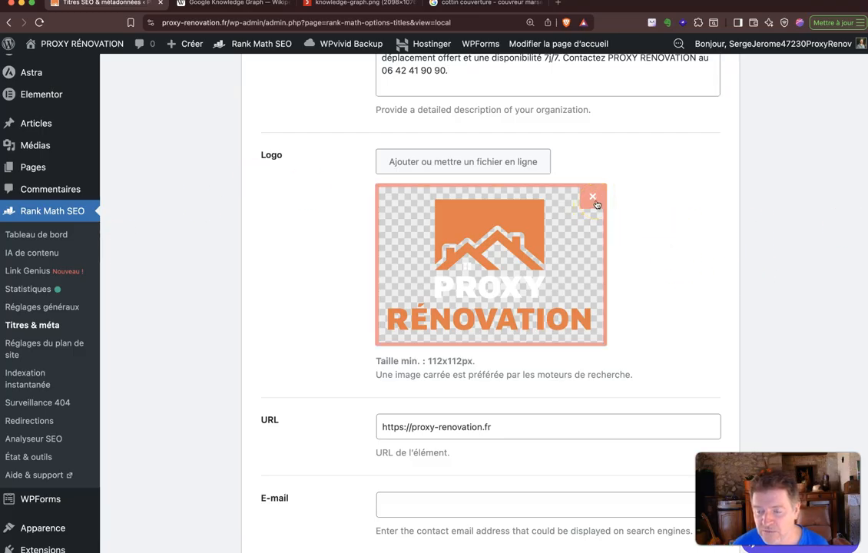
pyautogui.click(596, 200)
pyautogui.click(474, 166)
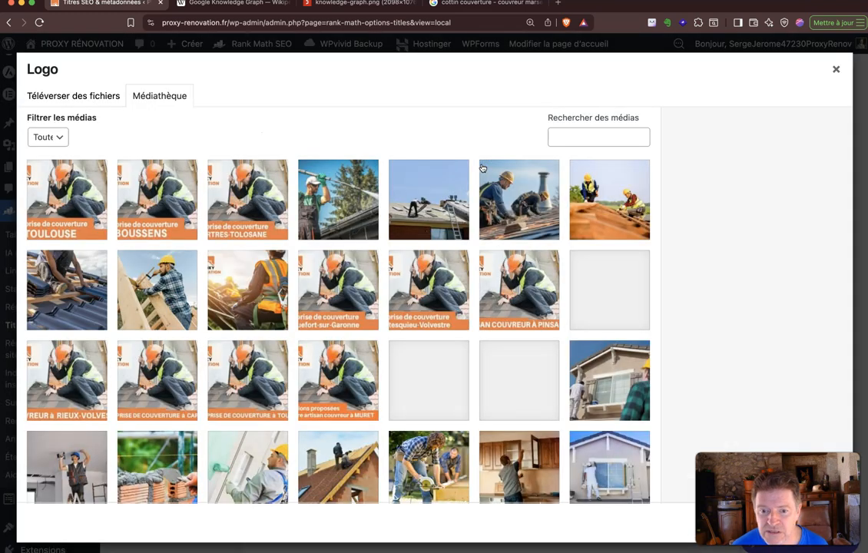
pyautogui.scroll(-10, 443, 219)
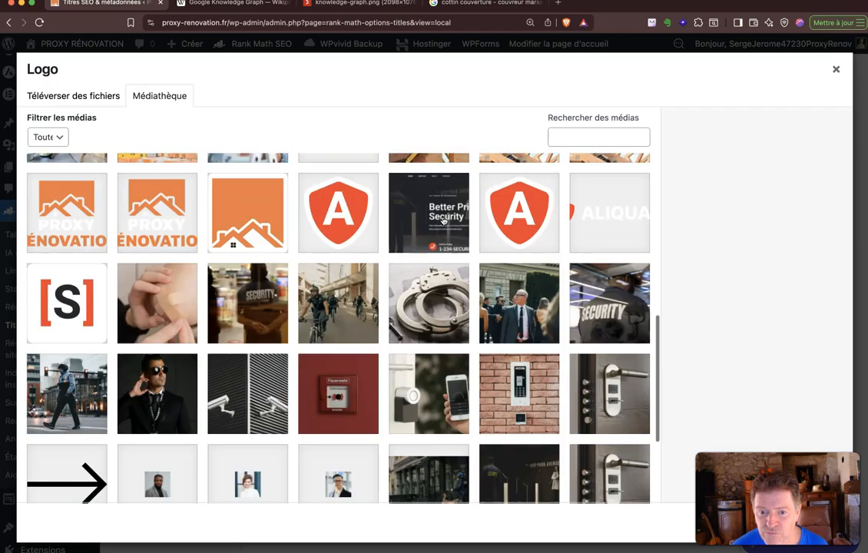
# - Choose Proxy-Renovation-logo-carre-lettre-blanche-e1677947992139.png from the media library and use it as the logo
pyautogui.click(231, 192)
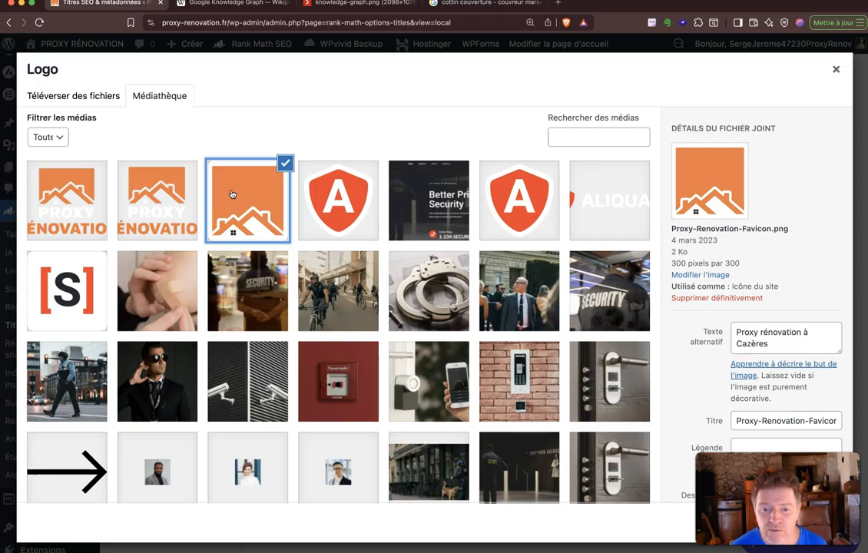
pyautogui.scroll(-1, 155, 259)
pyautogui.scroll(1, 128, 265)
pyautogui.click(145, 229)
pyautogui.scroll(3, 153, 269)
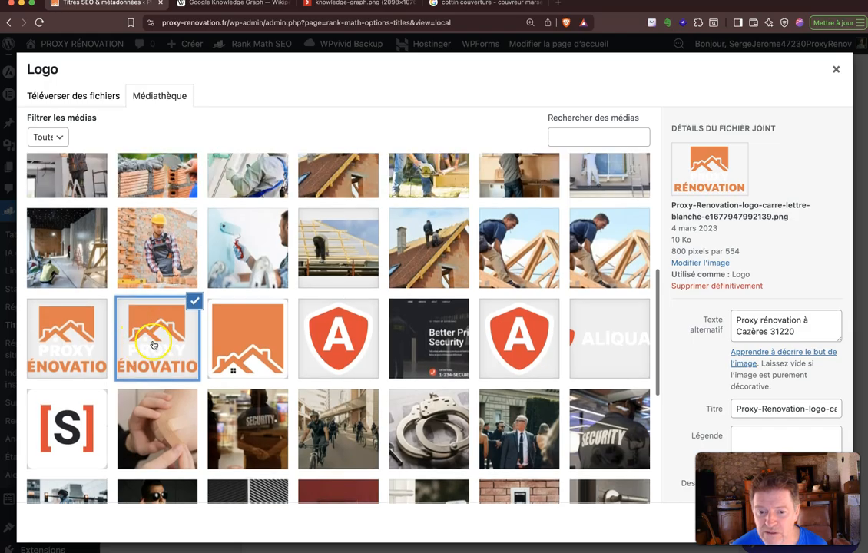
pyautogui.scroll(3, 153, 346)
pyautogui.scroll(-5, 165, 276)
pyautogui.scroll(-1, 173, 207)
pyautogui.scroll(1, 165, 199)
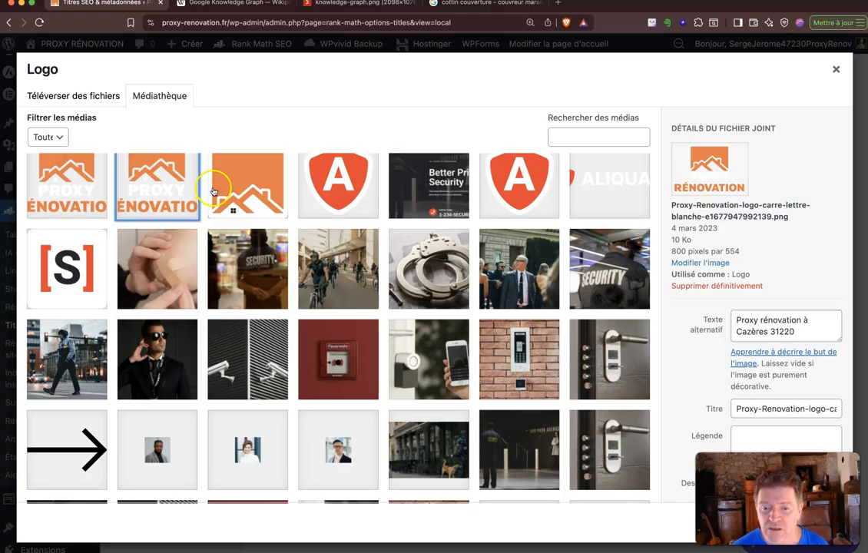
pyautogui.scroll(-4, 749, 303)
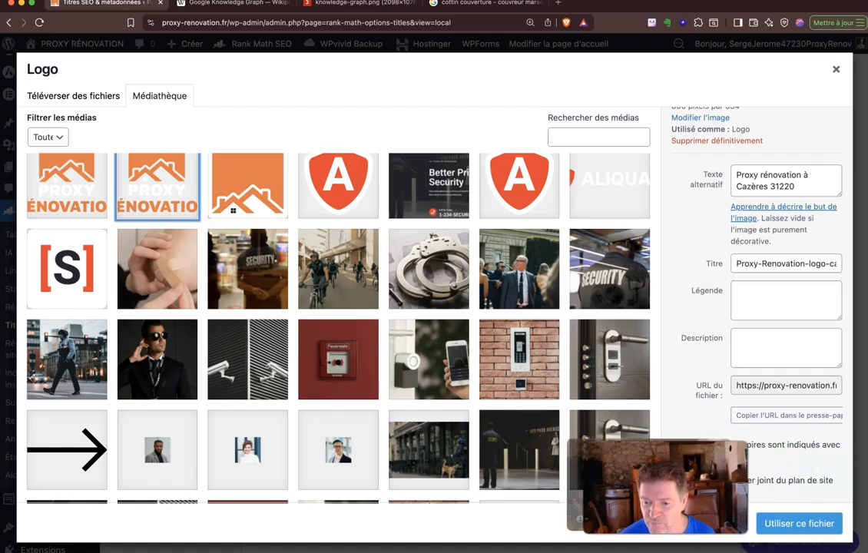
pyautogui.click(822, 527)
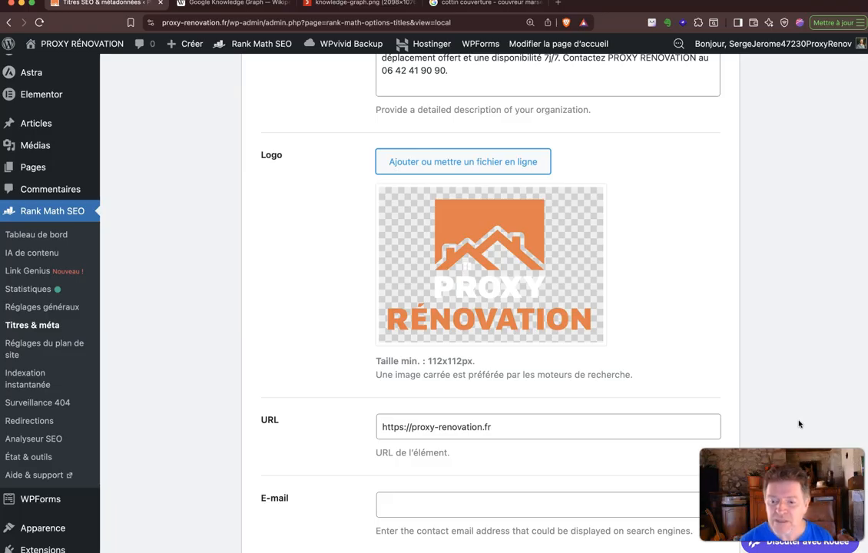
# - Review the chosen logo and the site URL entered below it
pyautogui.moveTo(480, 225)
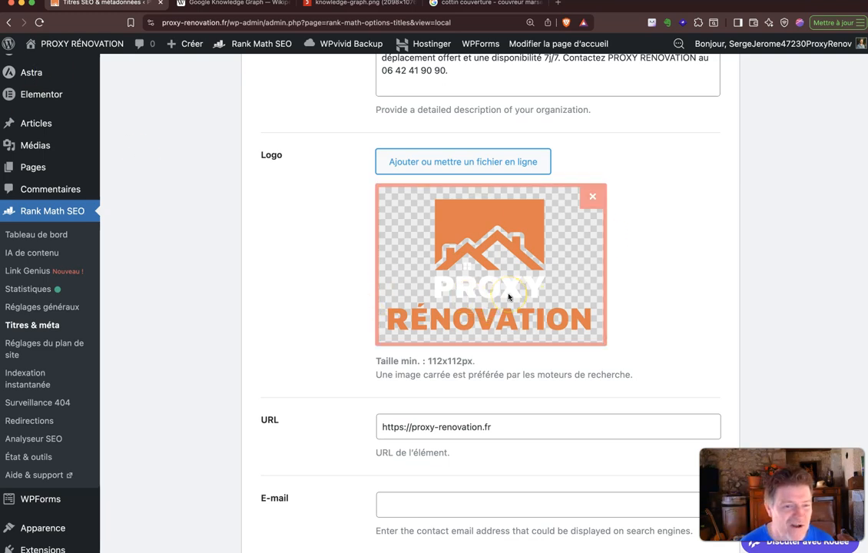
pyautogui.scroll(-2, 277, 375)
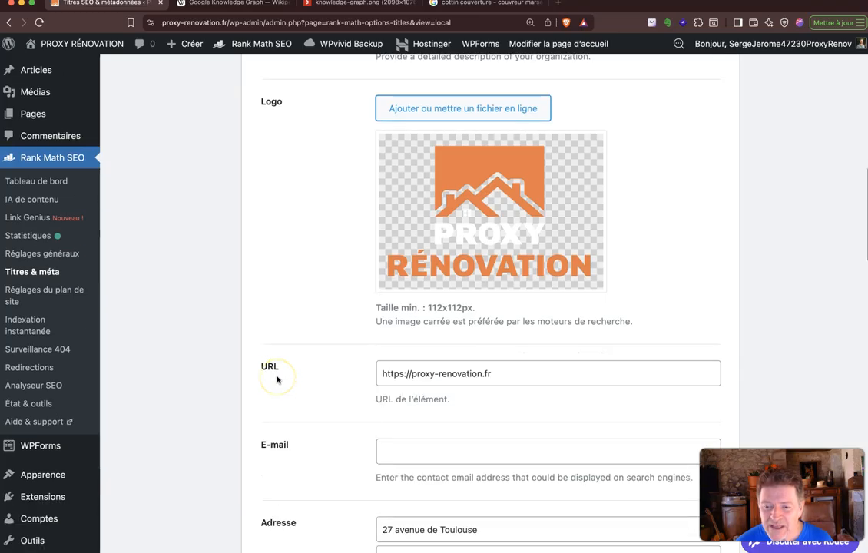
pyautogui.scroll(-2, 278, 380)
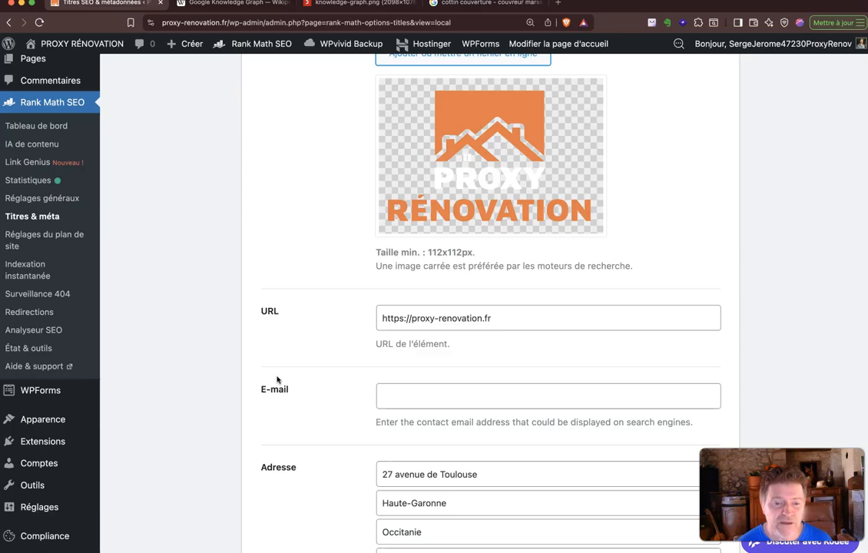
pyautogui.click(409, 320)
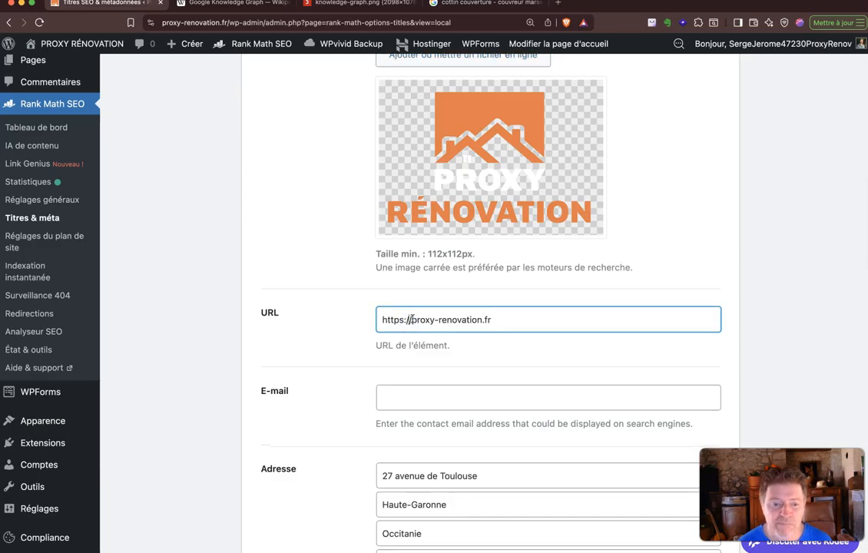
pyautogui.scroll(-1, 410, 320)
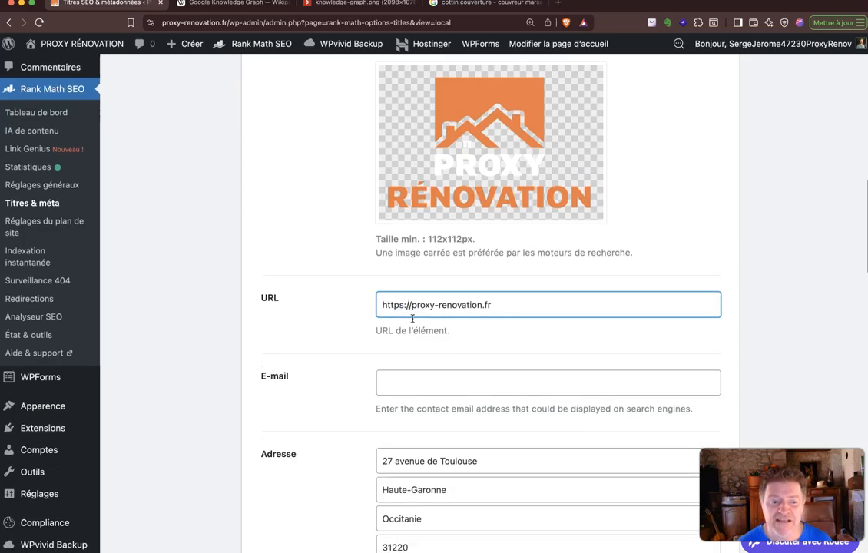
pyautogui.scroll(-1, 412, 318)
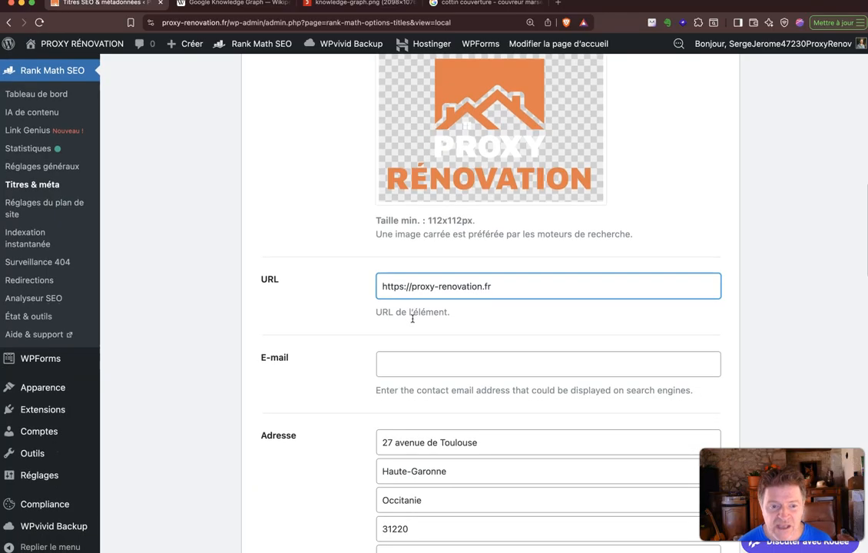
pyautogui.click(412, 288)
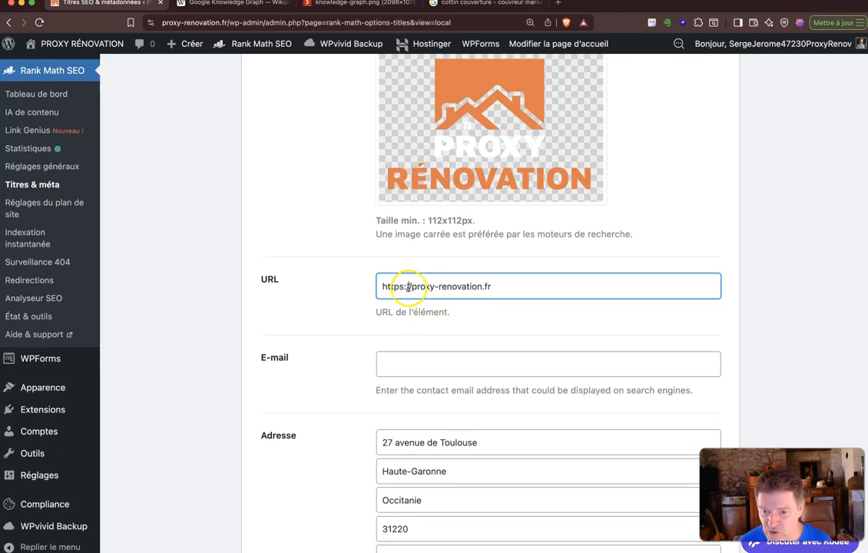
pyautogui.click(380, 287)
pyautogui.write('www')
pyautogui.press('BackSpace')
pyautogui.press('BackSpace')
pyautogui.press('BackSpace')
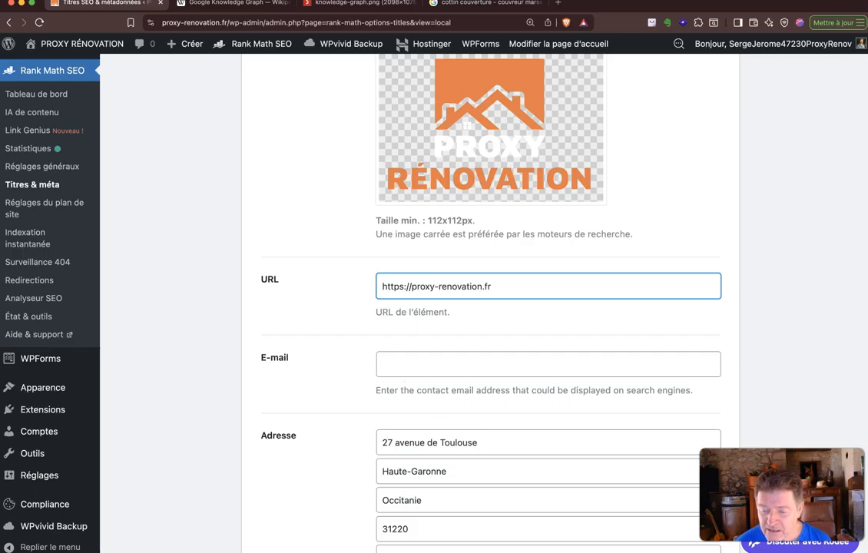
# - Fetch the company's contact e-mail from the website's contact page in the other browser window and paste it into the E-mail field
pyautogui.press('super+grave')
pyautogui.moveTo(473, 245); pyautogui.dragTo(0, 126)
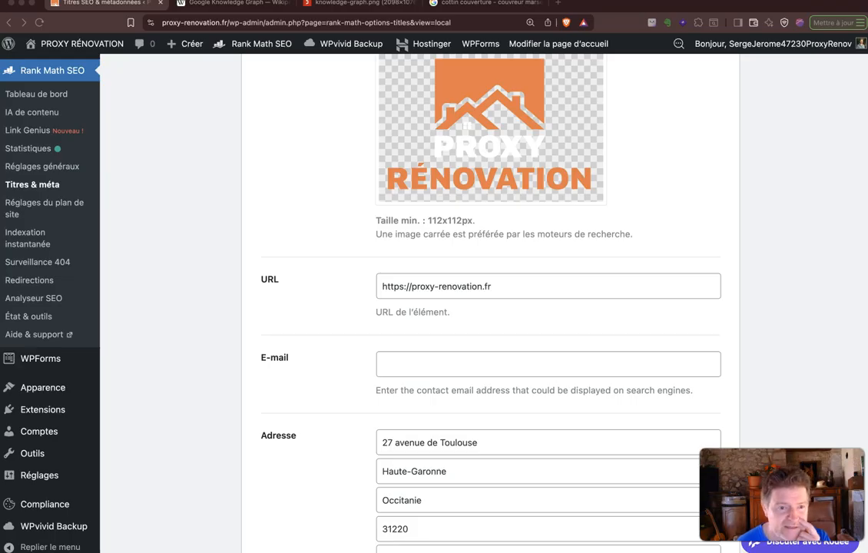
pyautogui.moveTo(0, 93); pyautogui.dragTo(0, 92)
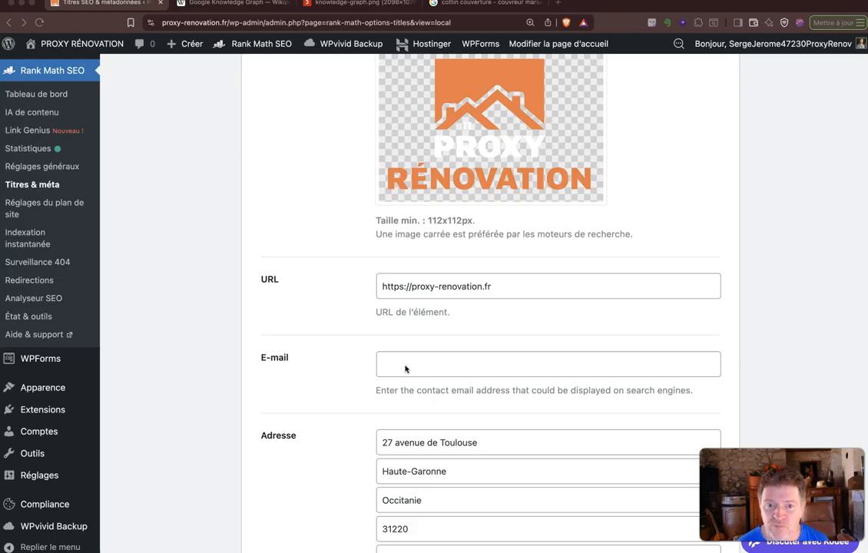
pyautogui.press('super+Tab')
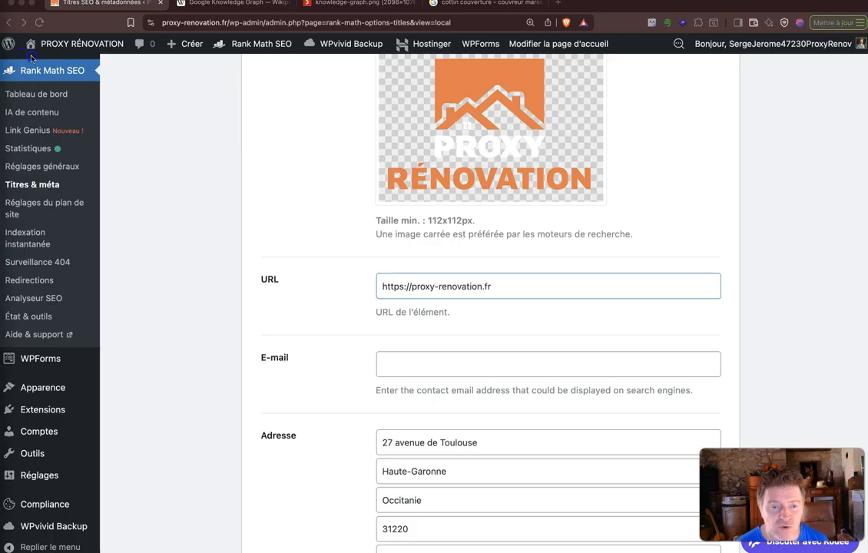
pyautogui.moveTo(0, 147); pyautogui.dragTo(19, 148)
pyautogui.moveTo(375, 280); pyautogui.dragTo(575, 354)
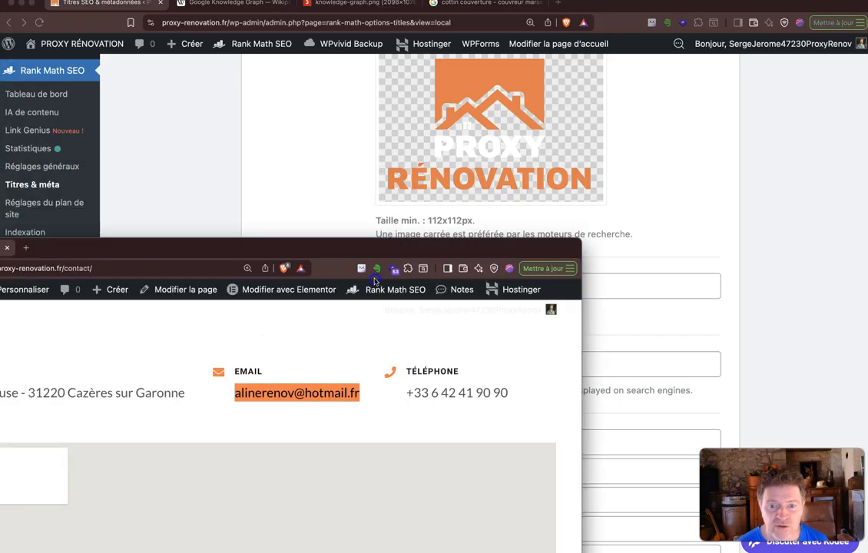
pyautogui.press('super+grave')
pyautogui.click(397, 363)
pyautogui.press('super+v')
pyautogui.scroll(-2, 301, 427)
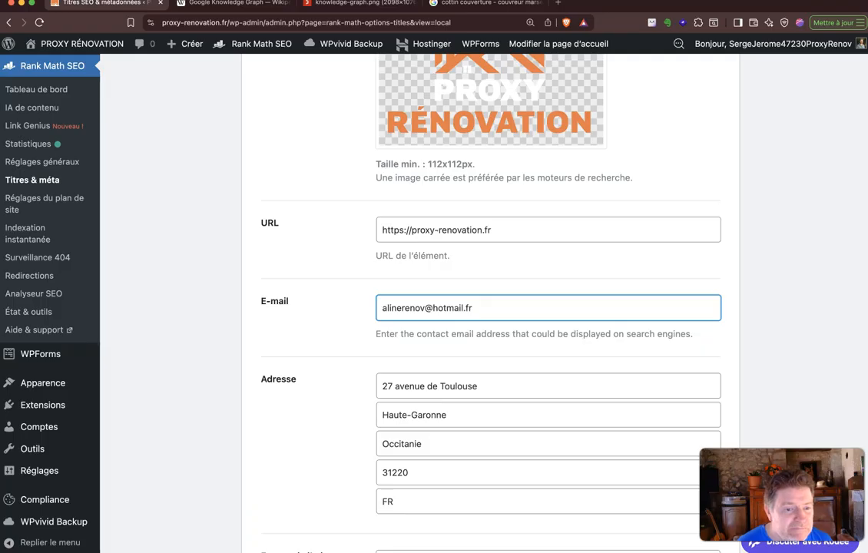
# - Replace the contact e-mail with the "contact" address on the site's own domain, copying the domain from the page's web address
pyautogui.press('super+Tab')
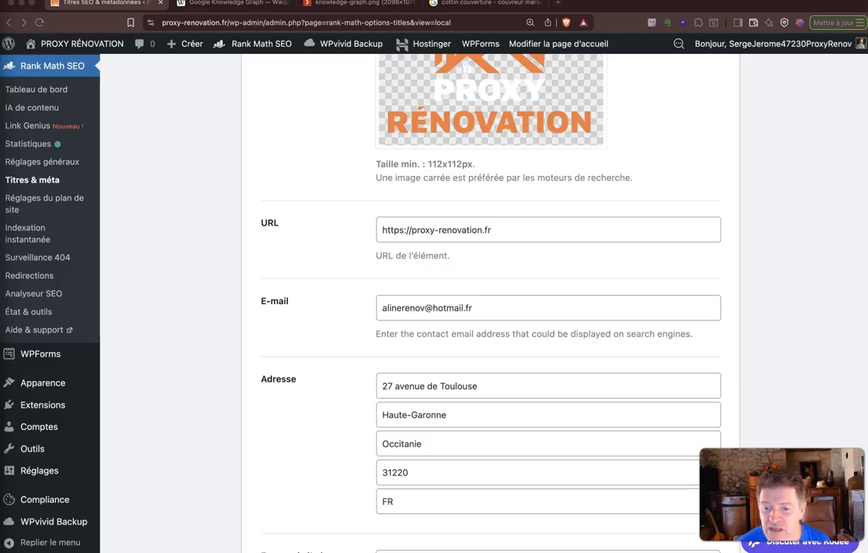
pyautogui.click(477, 317)
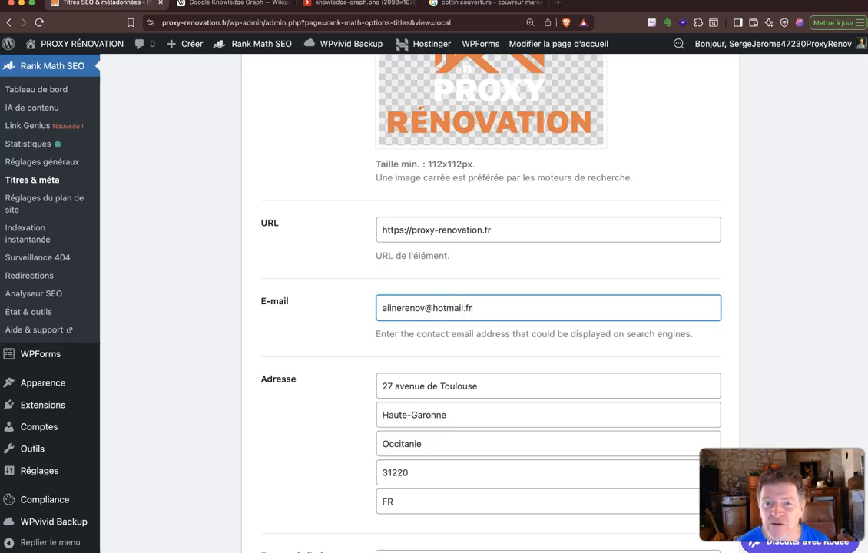
pyautogui.click(222, 22)
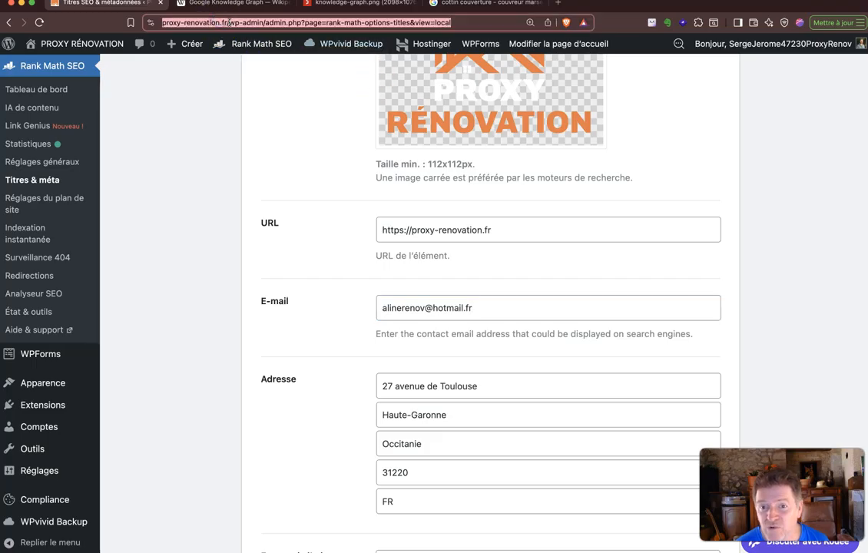
pyautogui.click(228, 22)
pyautogui.moveTo(234, 22); pyautogui.dragTo(187, 24)
pyautogui.press('super+c')
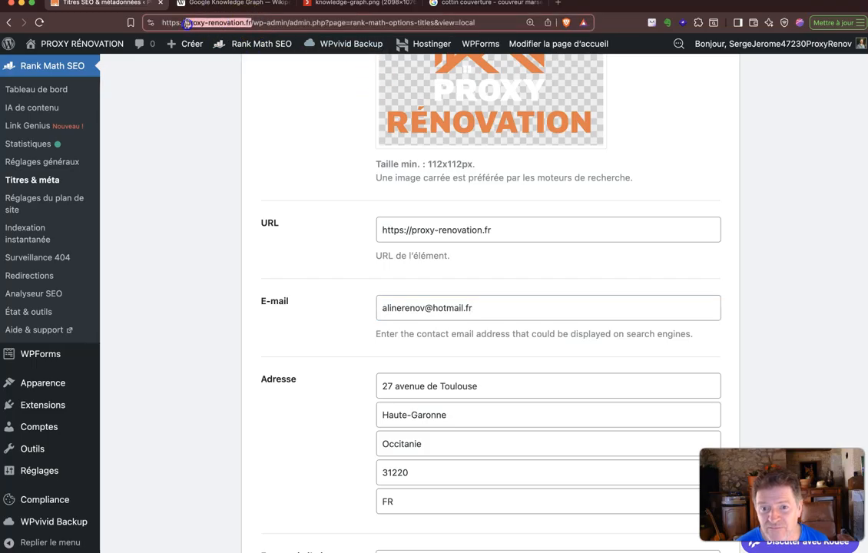
pyautogui.click(415, 308)
pyautogui.press('super+a')
pyautogui.press('super+v')
pyautogui.press('super+Left')
pyautogui.write('contact@')
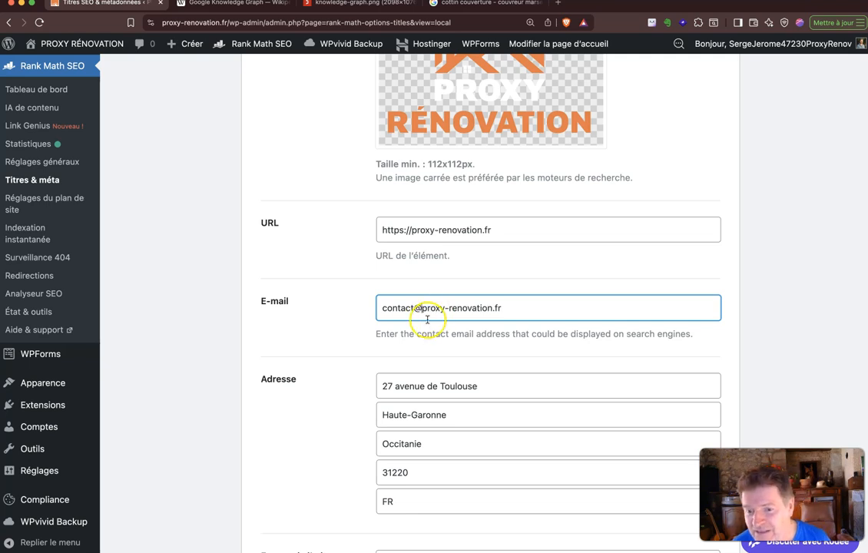
# - Review the Adresse section, examining the street line of the company's address
pyautogui.scroll(-1, 422, 327)
pyautogui.scroll(-3, 422, 326)
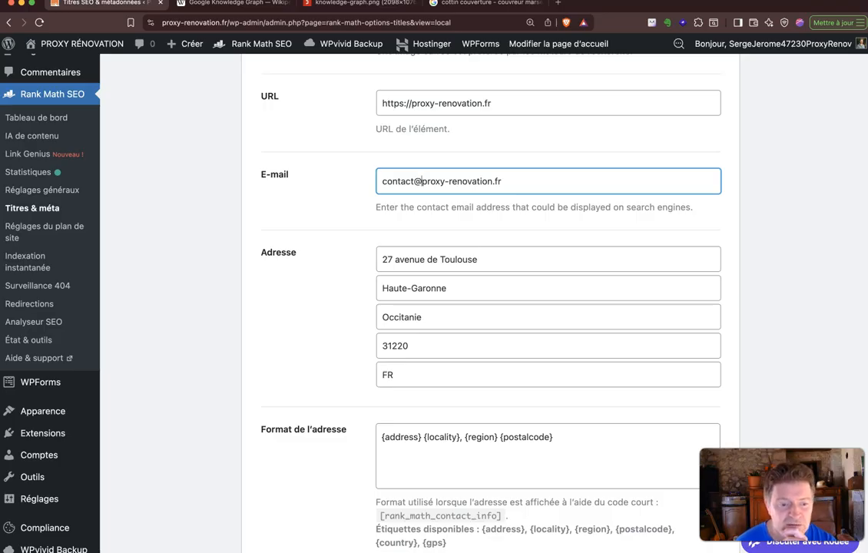
pyautogui.scroll(-2, 413, 363)
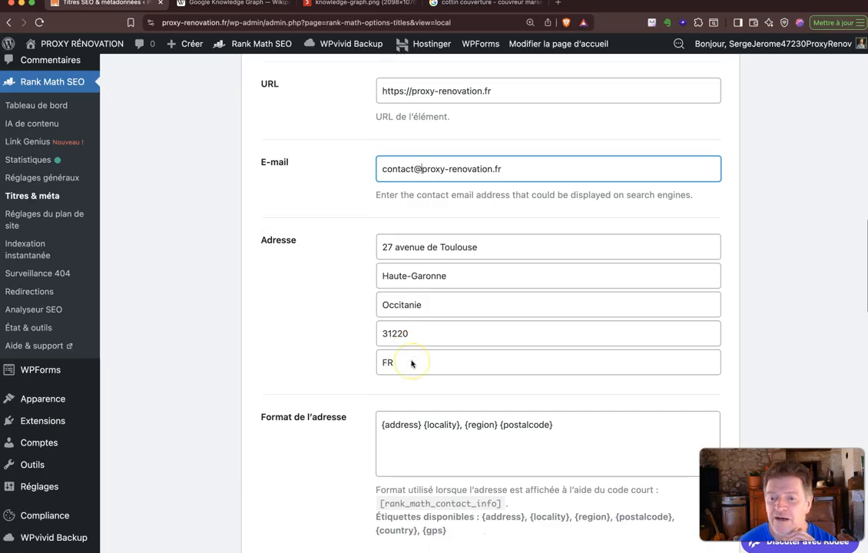
pyautogui.click(415, 225)
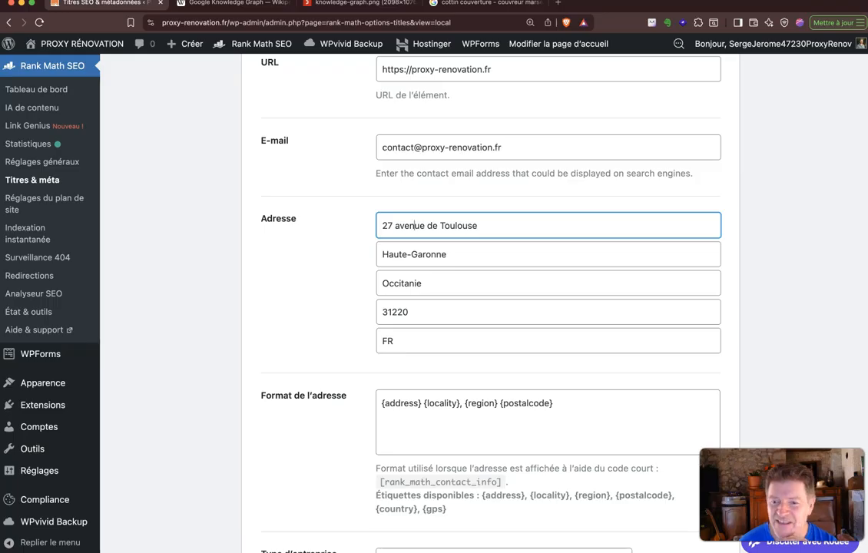
pyautogui.moveTo(489, 226); pyautogui.dragTo(405, 226)
pyautogui.tripleClick(406, 228)
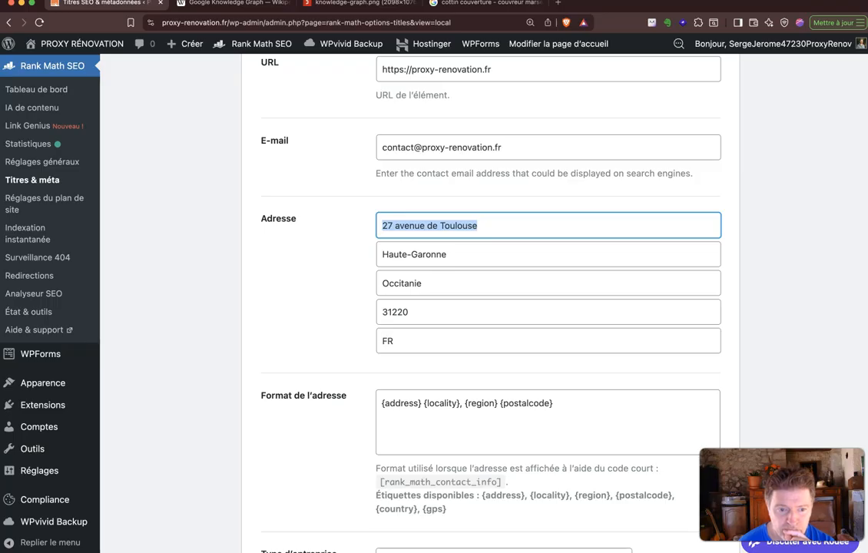
pyautogui.click(121, 313)
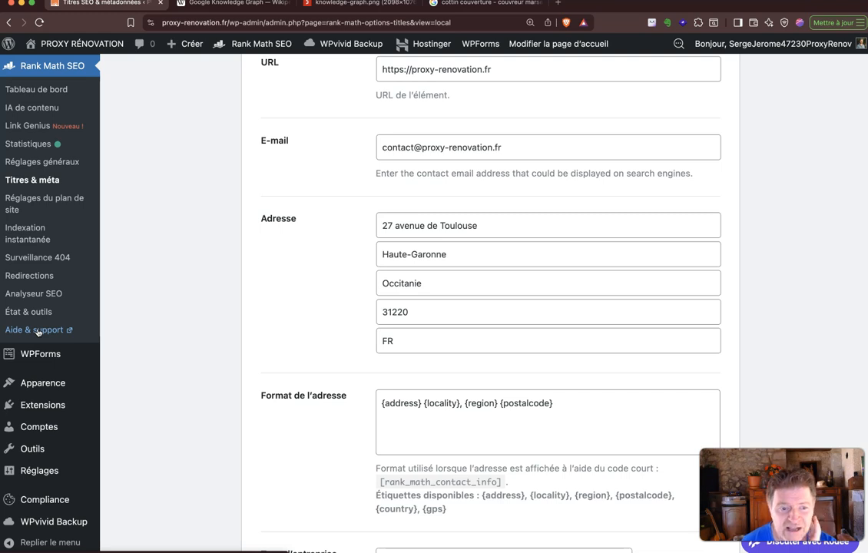
# - Move the department name from the locality line to the region line, replacing the region, and enter the company's town as the locality
pyautogui.click(434, 255)
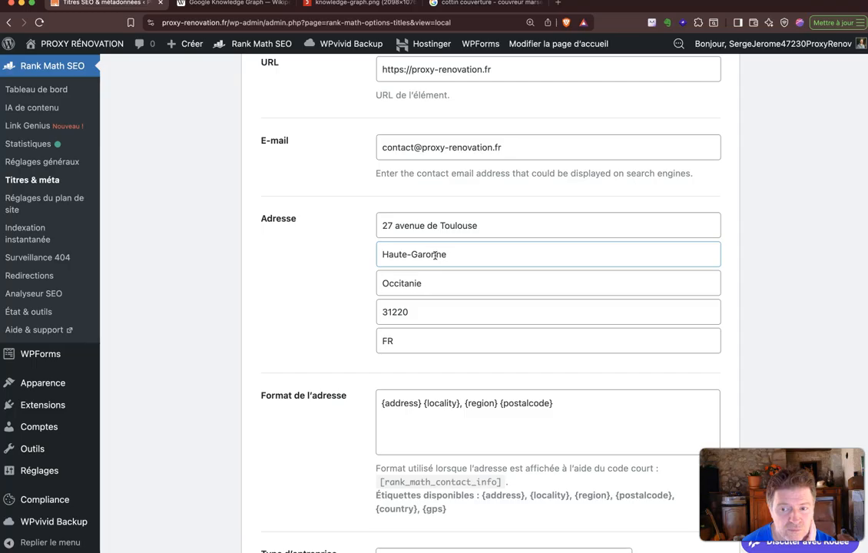
pyautogui.tripleClick(435, 255)
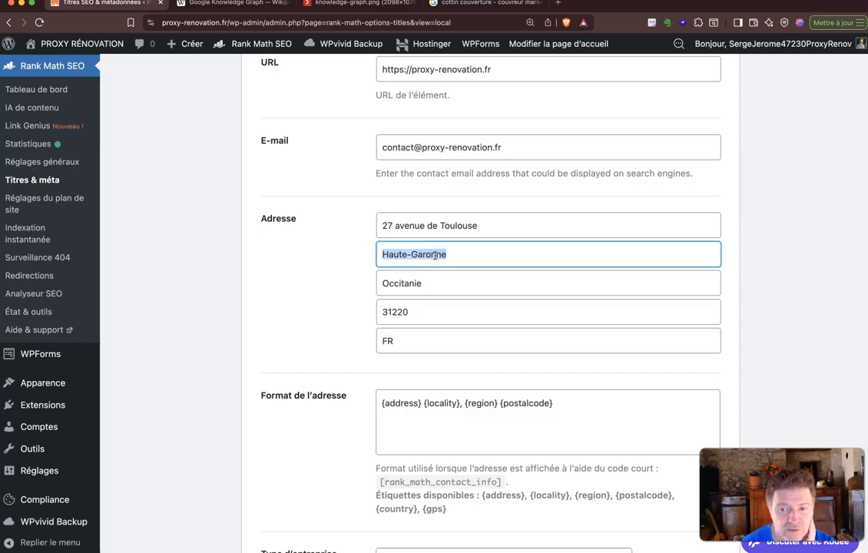
pyautogui.press('super+x')
pyautogui.moveTo(430, 284); pyautogui.dragTo(355, 283)
pyautogui.press('super+v')
pyautogui.click(386, 255)
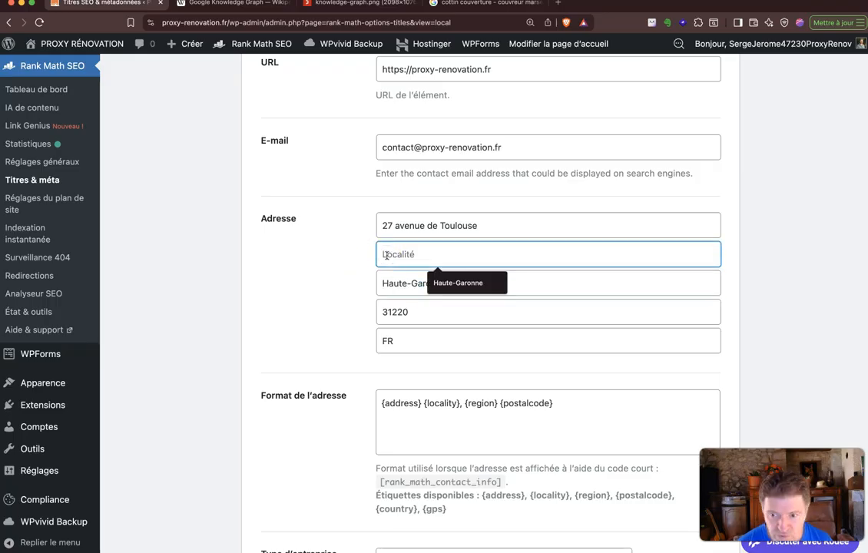
pyautogui.write('Cazères')
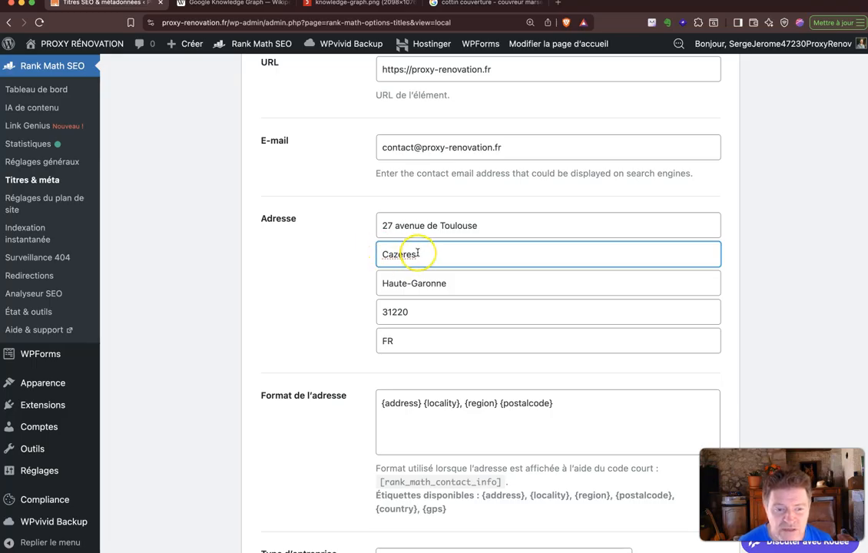
# - Clear the country line of the address to check its expected format and re-enter the two-letter code FR
pyautogui.scroll(-1, 418, 252)
pyautogui.scroll(-1, 417, 251)
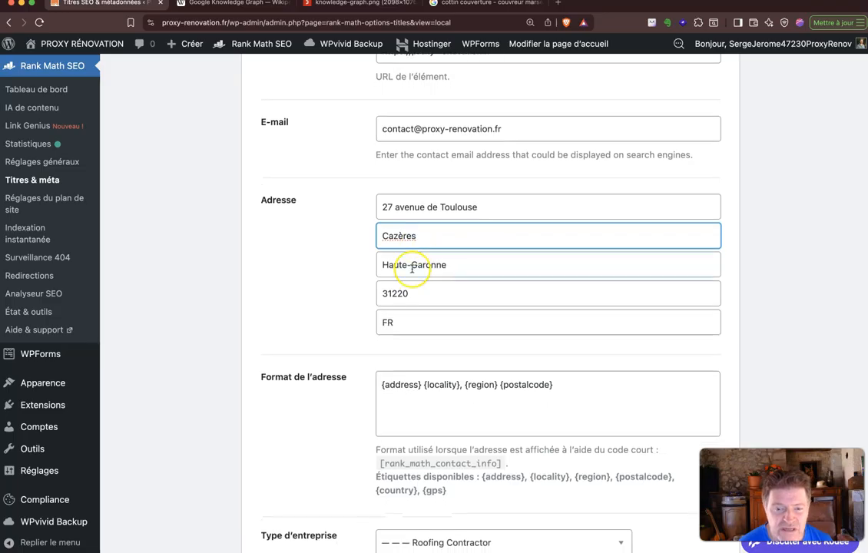
pyautogui.doubleClick(401, 321)
pyautogui.press('BackSpace')
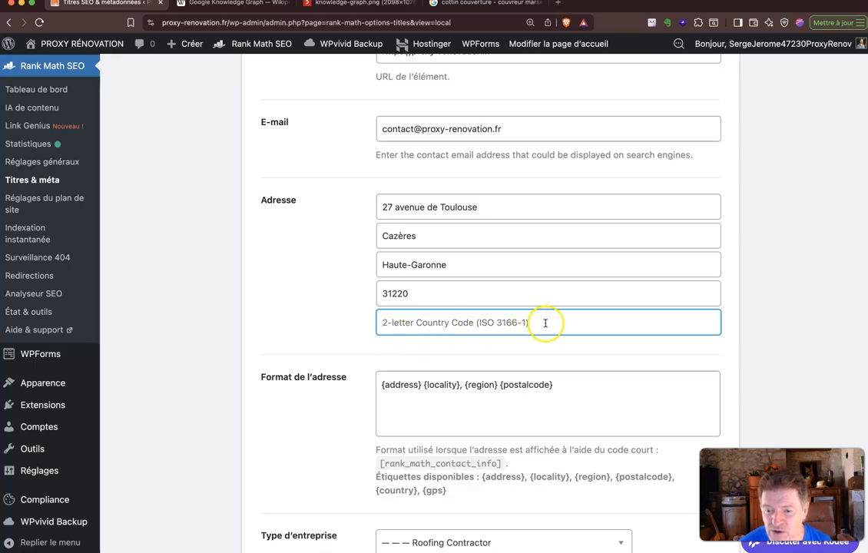
pyautogui.write('FR')
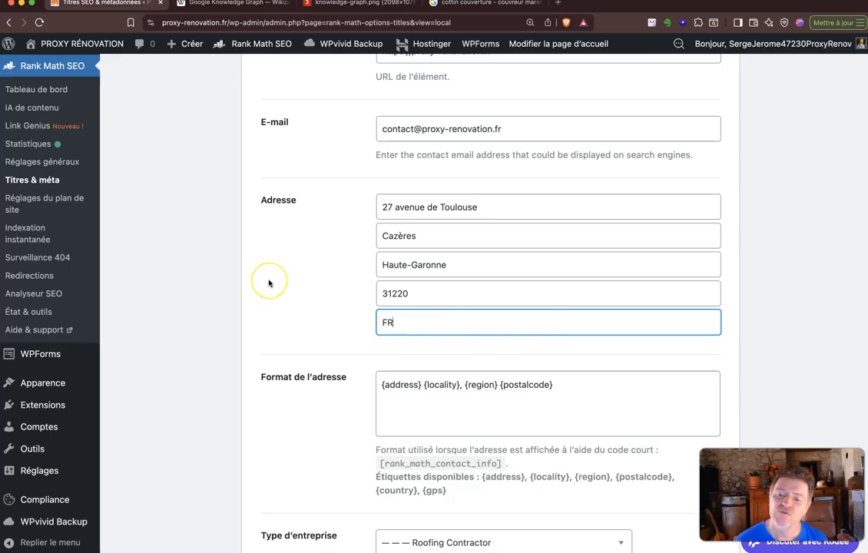
# - Examine the address format template and the tags available for it
pyautogui.scroll(-2, 269, 284)
pyautogui.scroll(-2, 269, 284)
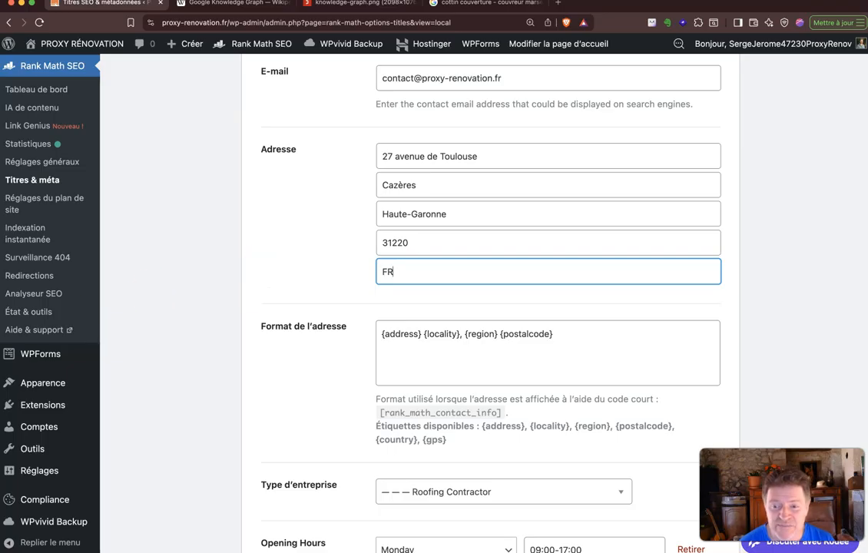
pyautogui.click(164, 305)
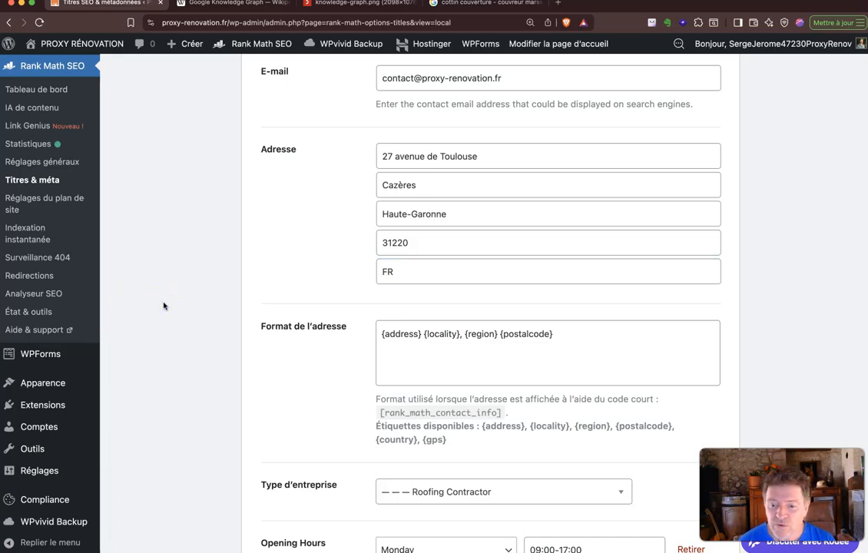
pyautogui.click(596, 337)
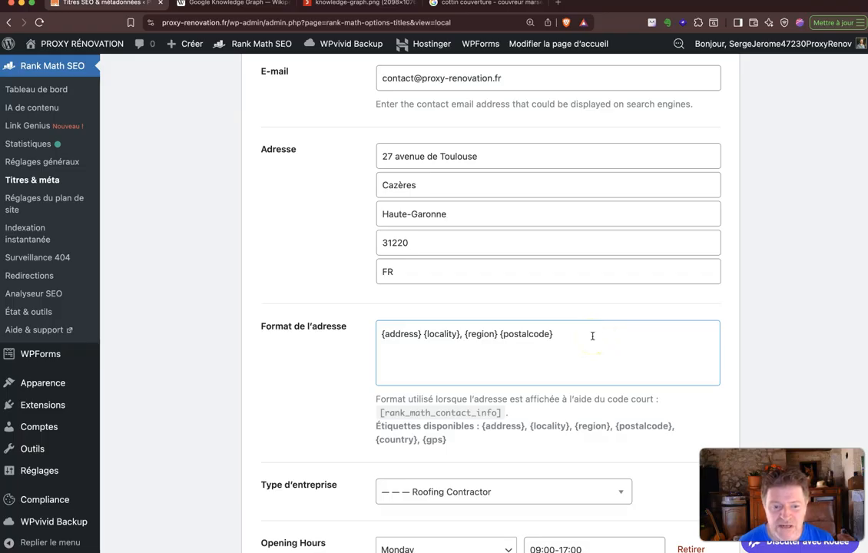
pyautogui.click(189, 357)
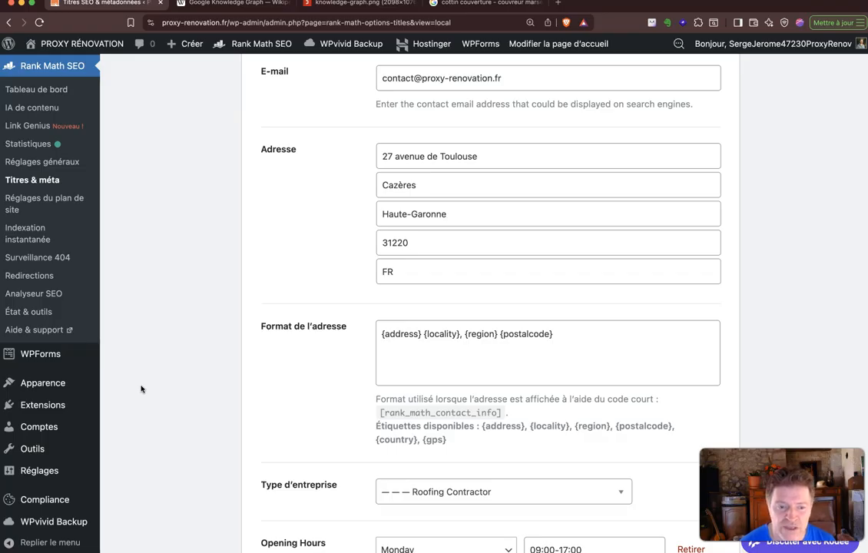
pyautogui.click(388, 333)
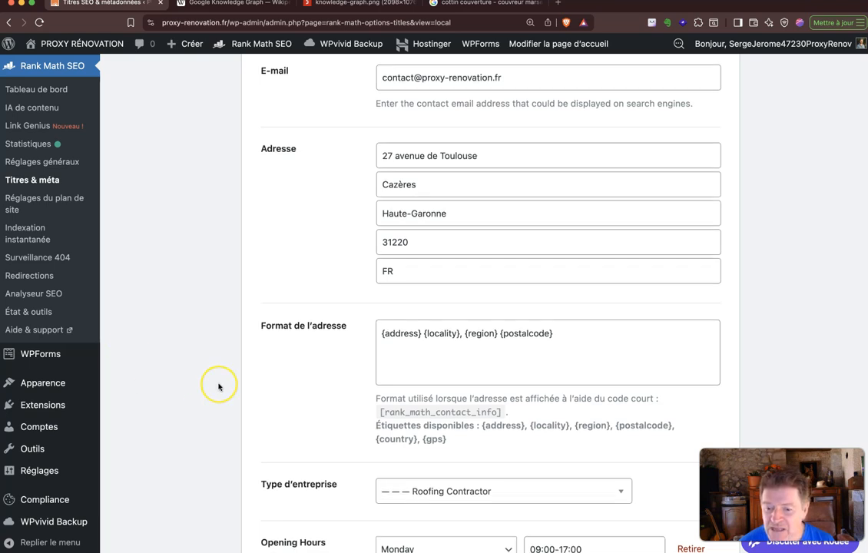
# - Look through the available business types and leave Roofing Contractor selected
pyautogui.scroll(-3, 219, 385)
pyautogui.scroll(-3, 219, 386)
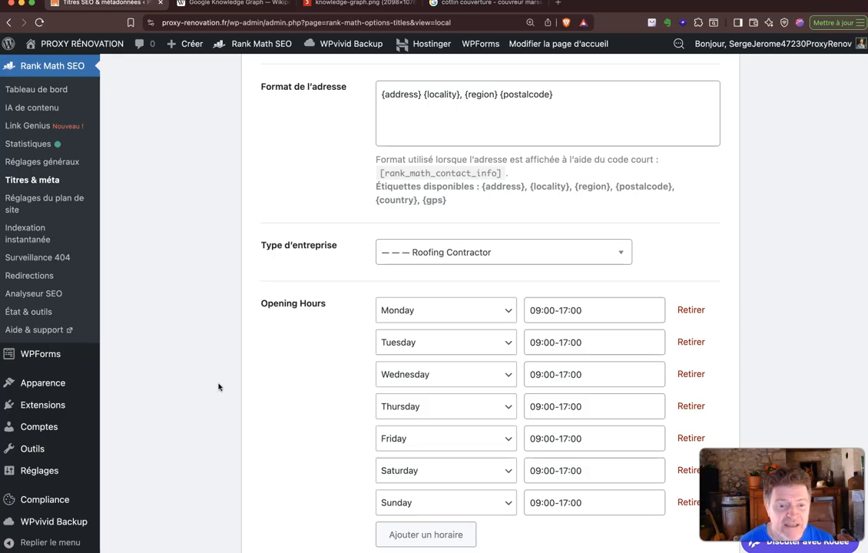
pyautogui.scroll(-1, 247, 375)
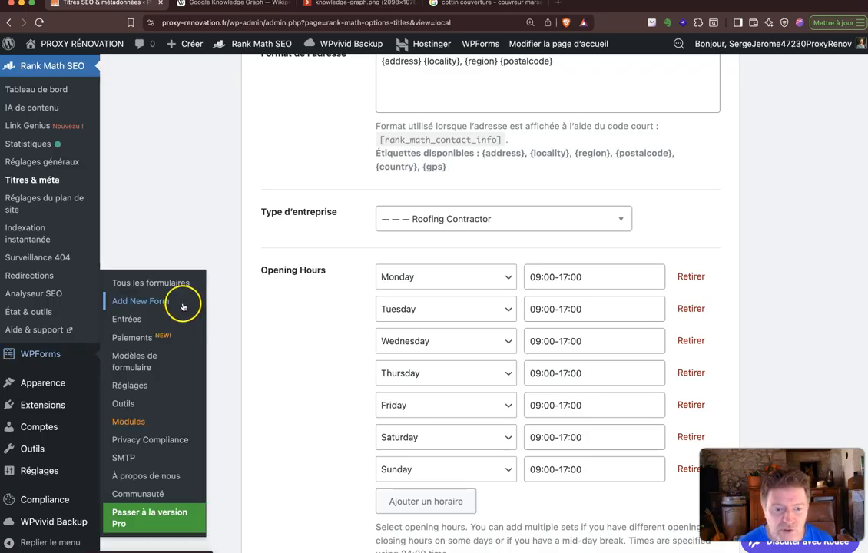
pyautogui.click(415, 219)
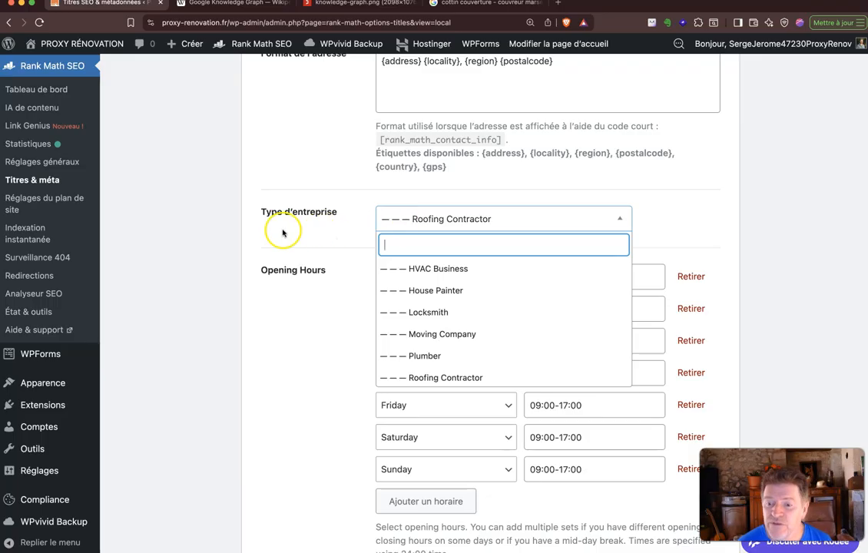
pyautogui.click(219, 247)
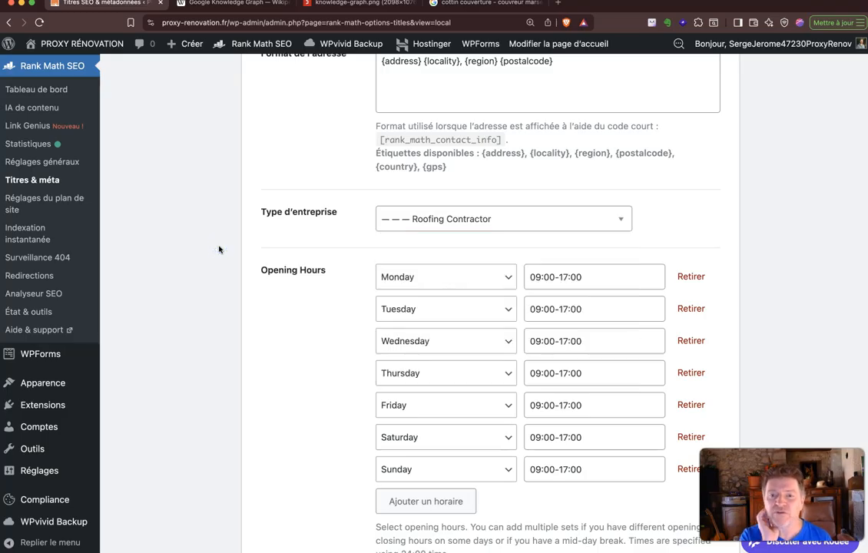
# - Set the opening hours for Monday and Tuesday to 09:00-19:00
pyautogui.scroll(-2, 212, 330)
pyautogui.scroll(-1, 211, 331)
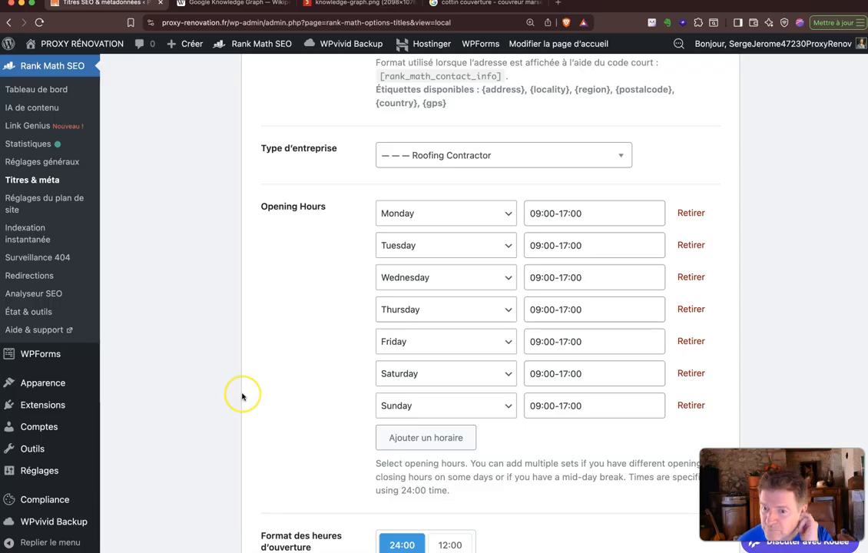
pyautogui.scroll(-1, 242, 396)
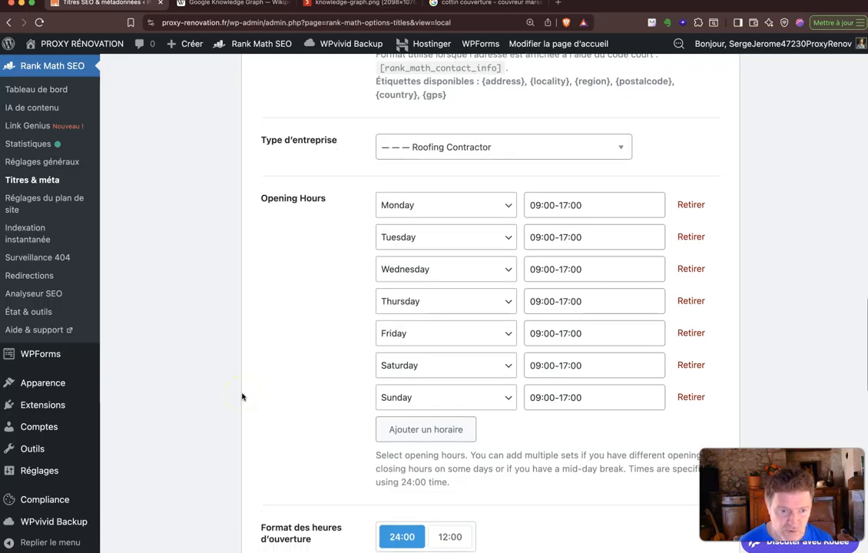
pyautogui.scroll(-1, 242, 396)
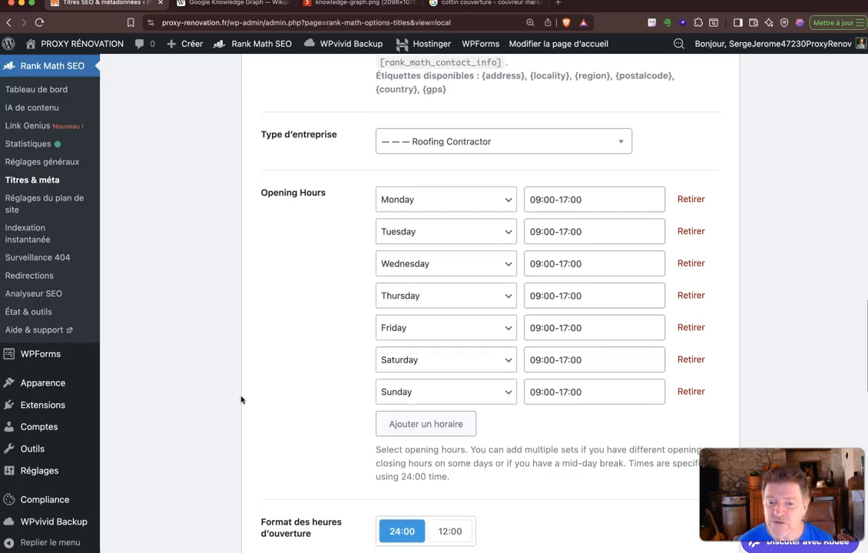
pyautogui.scroll(-2, 241, 399)
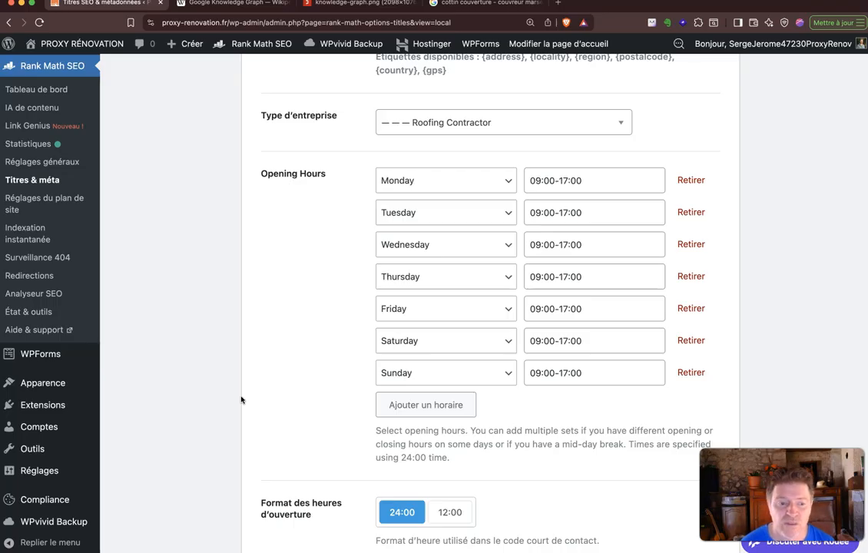
pyautogui.scroll(-1, 258, 415)
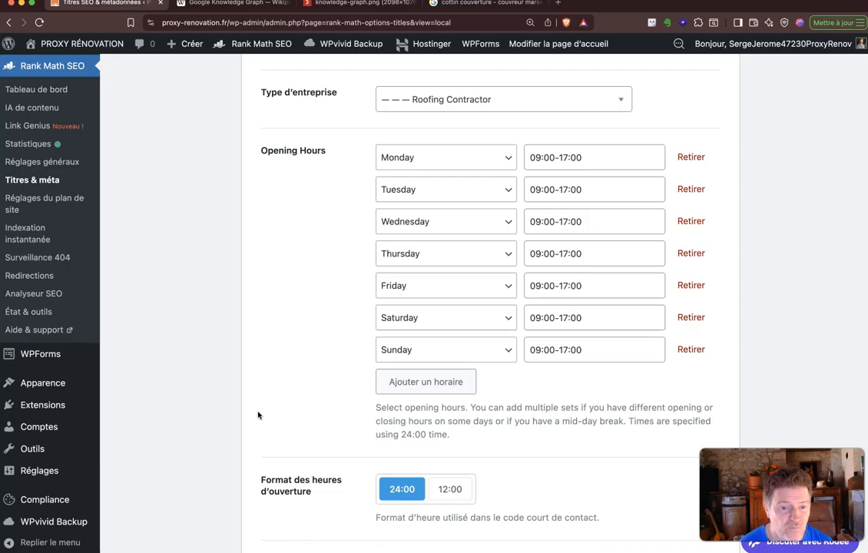
pyautogui.click(569, 159)
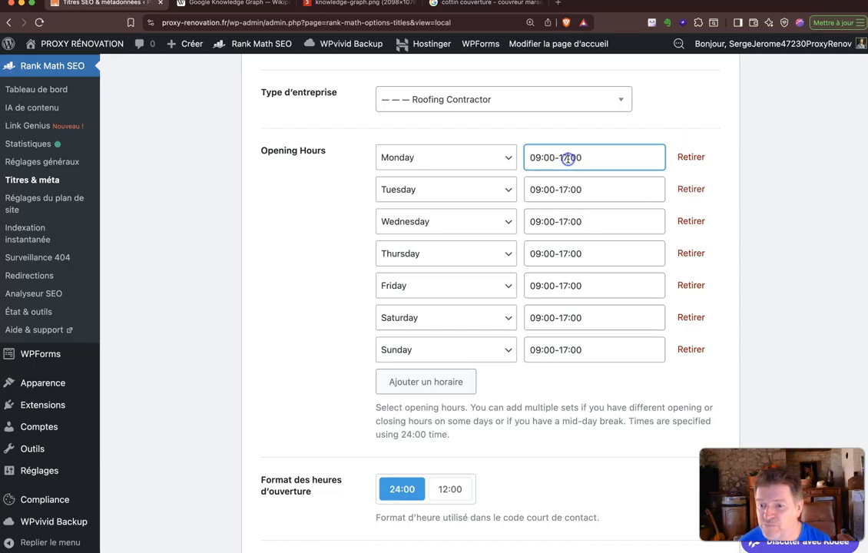
pyautogui.press('BackSpace')
pyautogui.write('9')
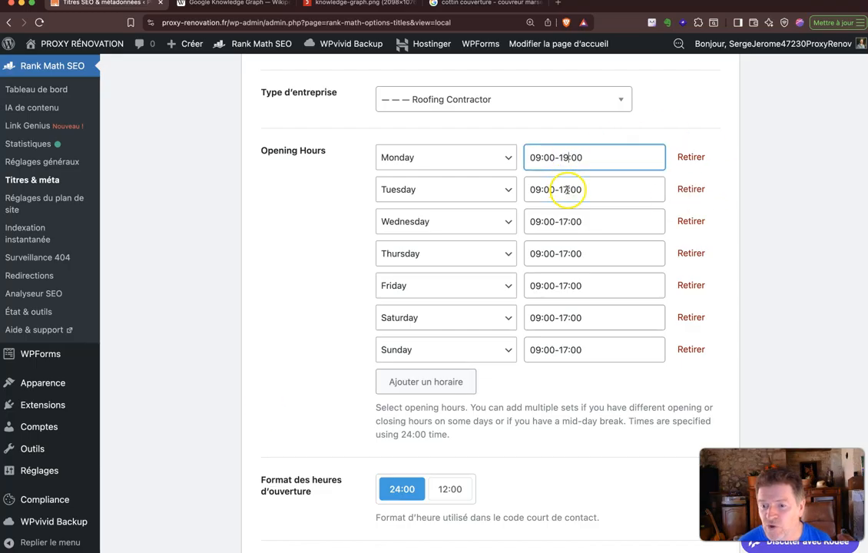
pyautogui.click(566, 190)
pyautogui.press('BackSpace')
pyautogui.write('9')
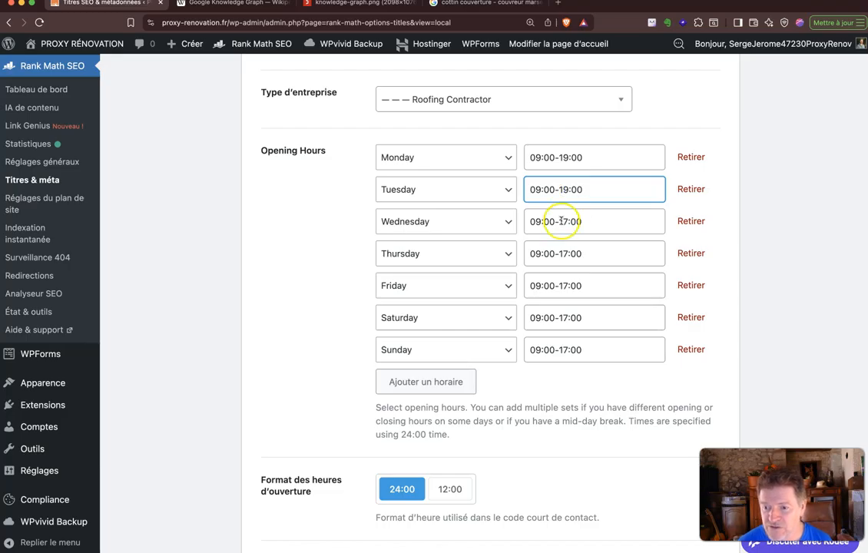
# - Set the opening hours for Wednesday through Sunday to 09:00-19:00
pyautogui.moveTo(562, 222); pyautogui.dragTo(568, 253)
pyautogui.write('9')
pyautogui.write('9')
pyautogui.click(563, 285)
pyautogui.moveTo(563, 285); pyautogui.dragTo(569, 349)
pyautogui.write('9')
pyautogui.click(565, 317)
pyautogui.write('9')
pyautogui.click(564, 351)
pyautogui.write('9')
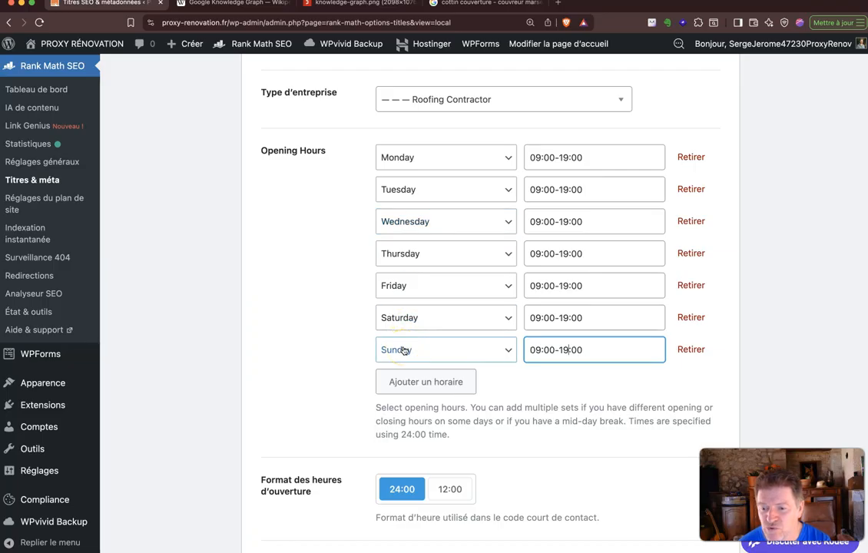
# - Remove the Sunday opening hours and convert the customer service phone number to international format with the +33 prefix
pyautogui.click(689, 351)
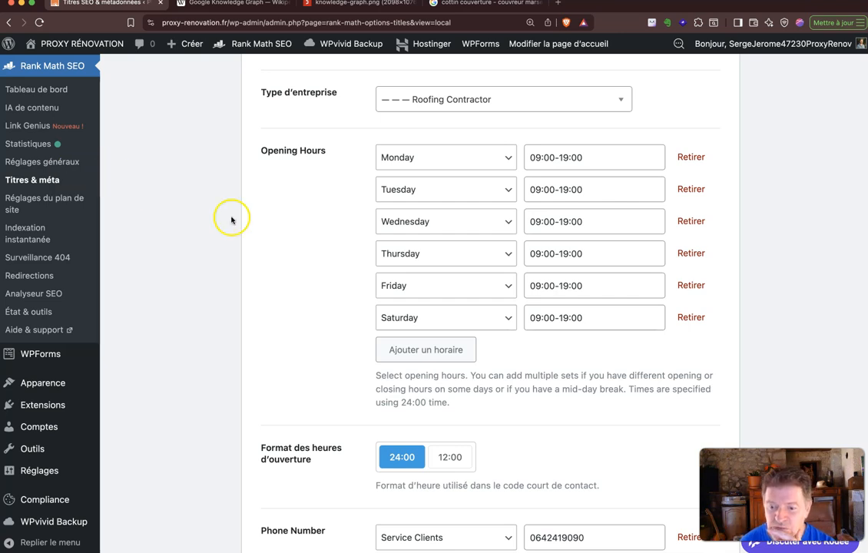
pyautogui.scroll(-5, 232, 216)
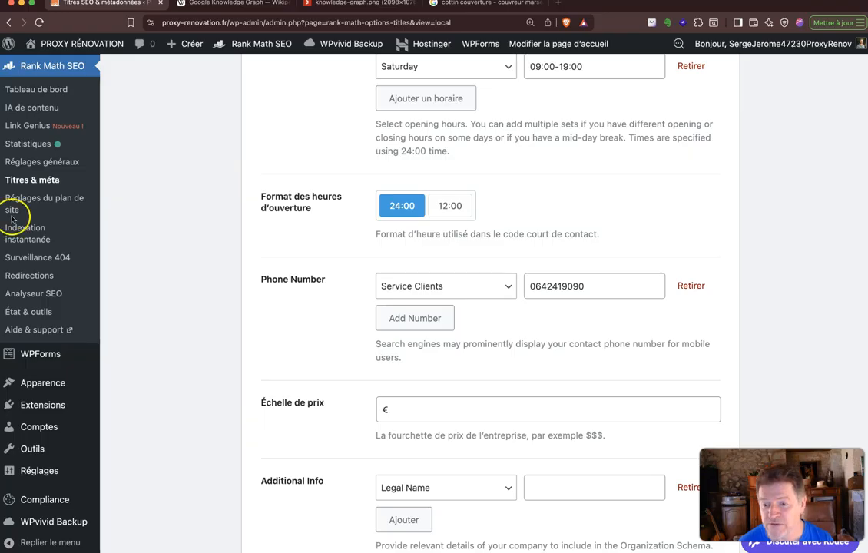
pyautogui.click(532, 286)
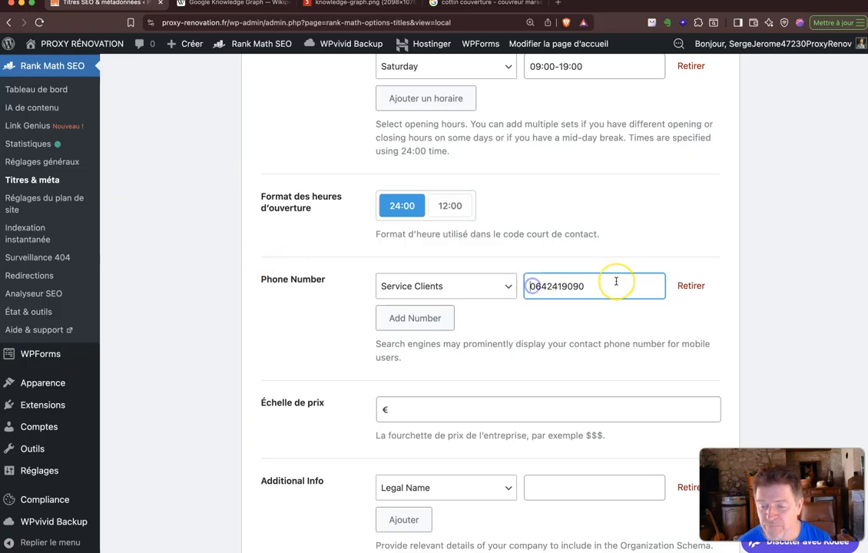
pyautogui.press('BackSpace')
pyautogui.write('+33')
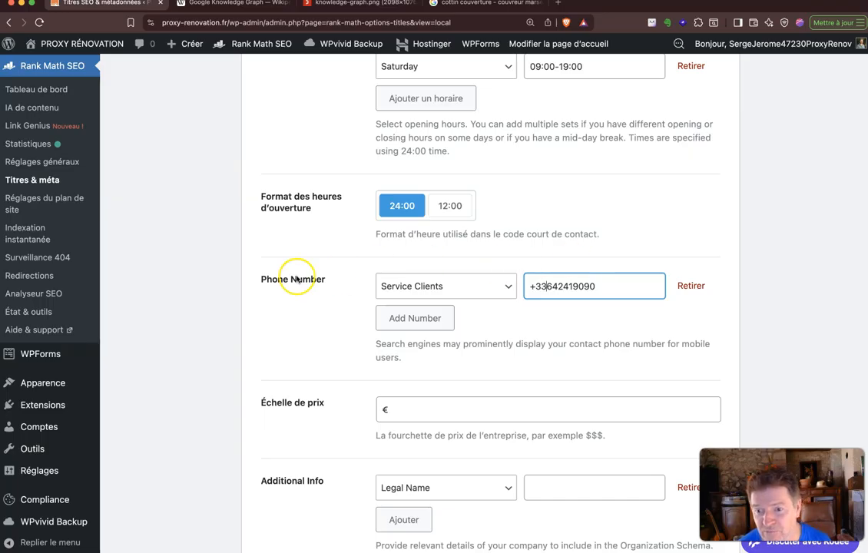
# - Examine the price range, additional company info and Google Maps API key fields
pyautogui.scroll(-1, 149, 295)
pyautogui.scroll(-1, 149, 295)
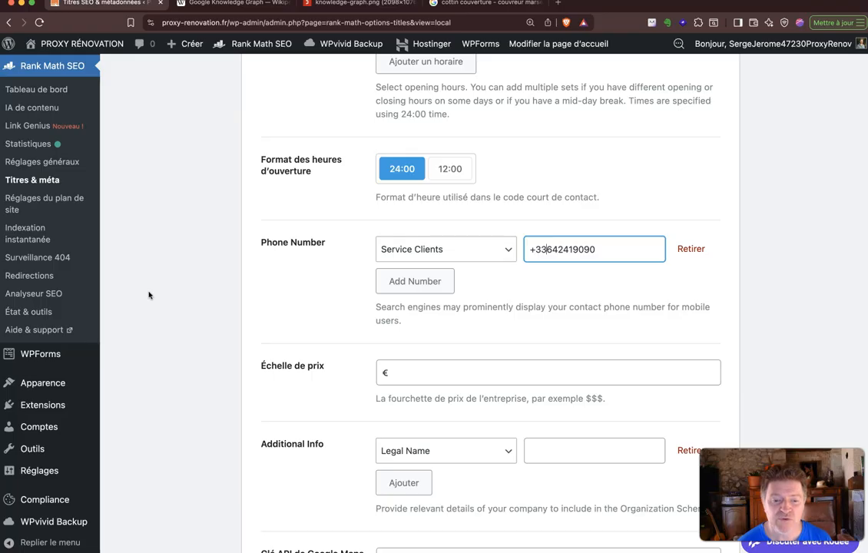
pyautogui.scroll(-1, 149, 295)
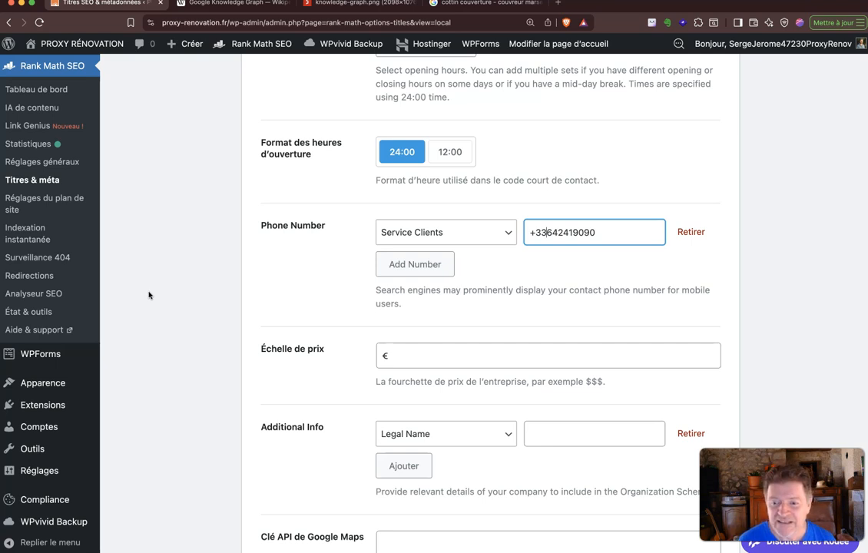
pyautogui.scroll(-2, 171, 295)
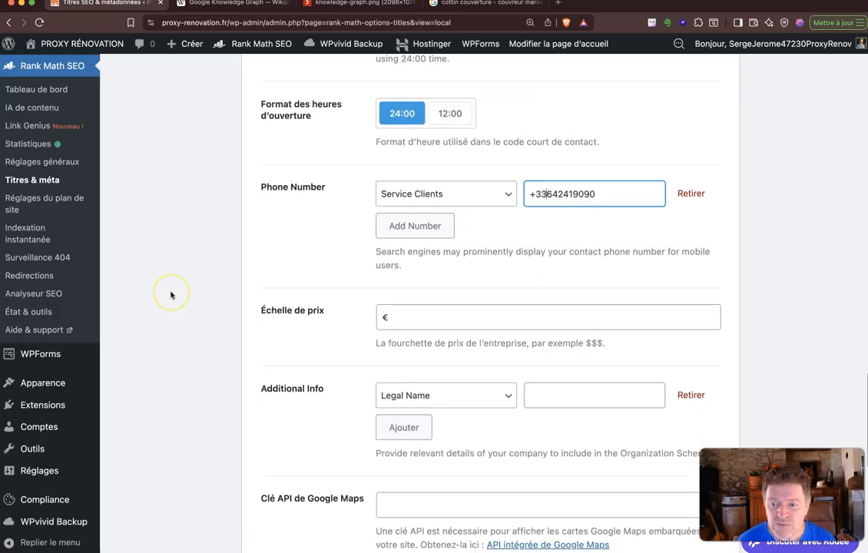
pyautogui.scroll(-4, 171, 295)
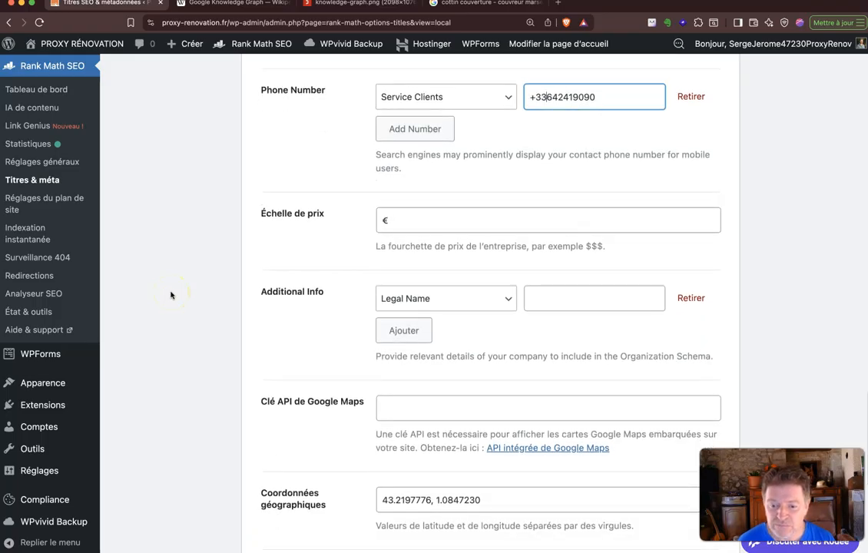
pyautogui.scroll(-4, 172, 295)
pyautogui.scroll(1, 171, 295)
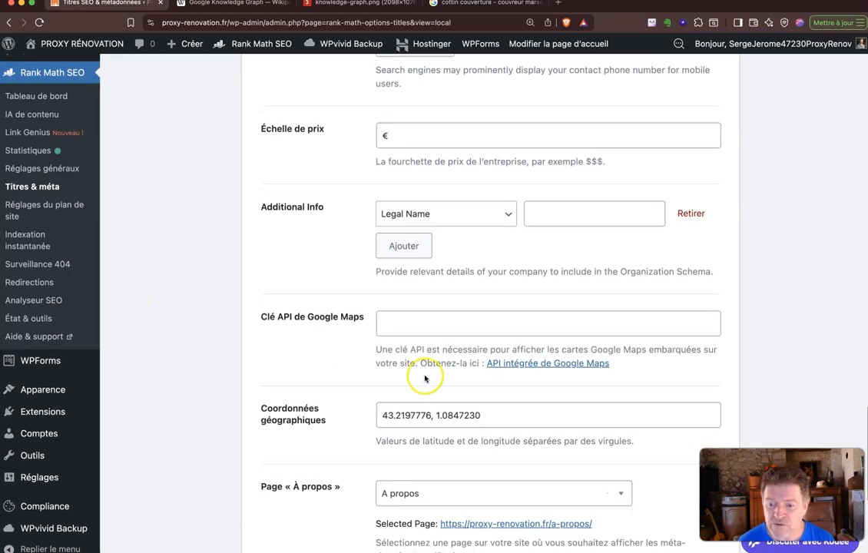
pyautogui.click(381, 321)
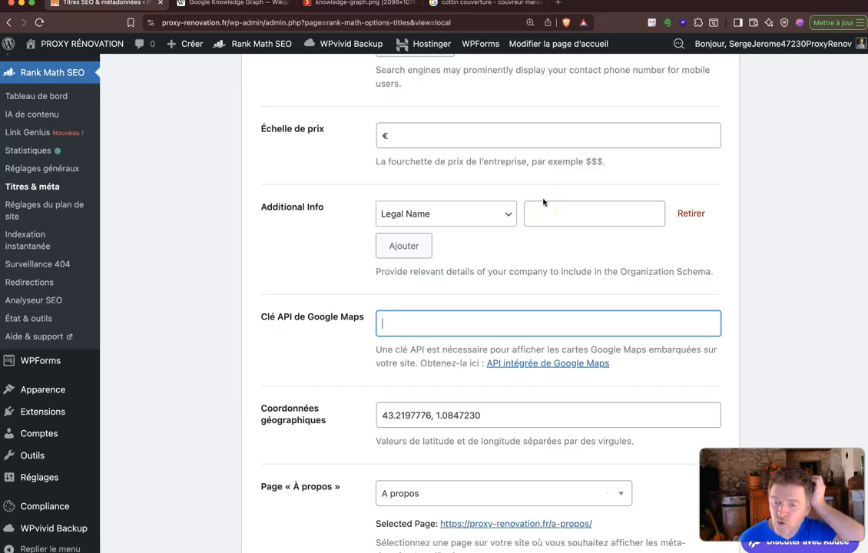
pyautogui.click(423, 127)
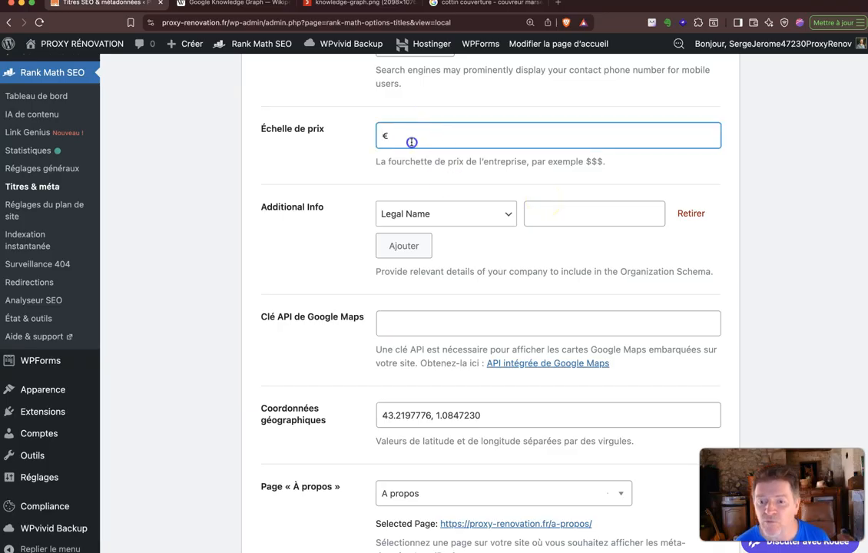
pyautogui.scroll(-1, 293, 139)
pyautogui.scroll(-1, 292, 139)
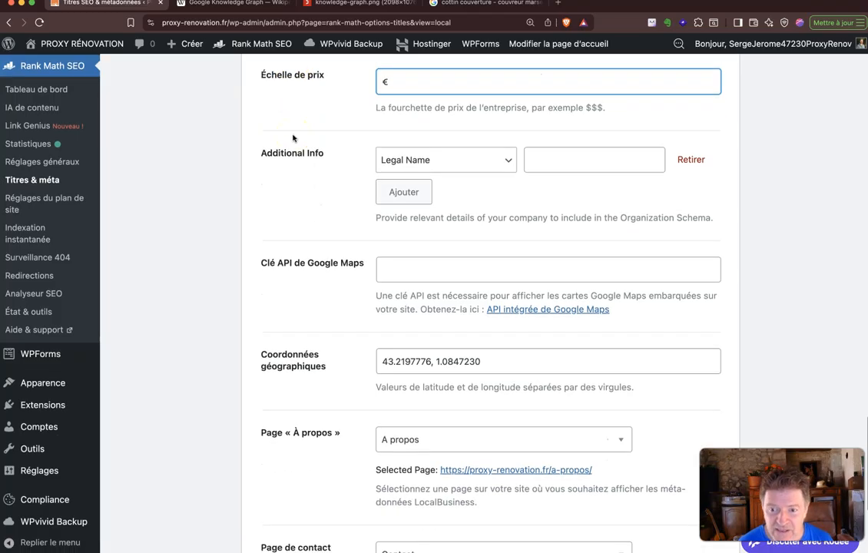
pyautogui.click(420, 267)
# - Check the geographic coordinates and the About and Contact page selections, and save the local SEO settings
pyautogui.scroll(-5, 461, 230)
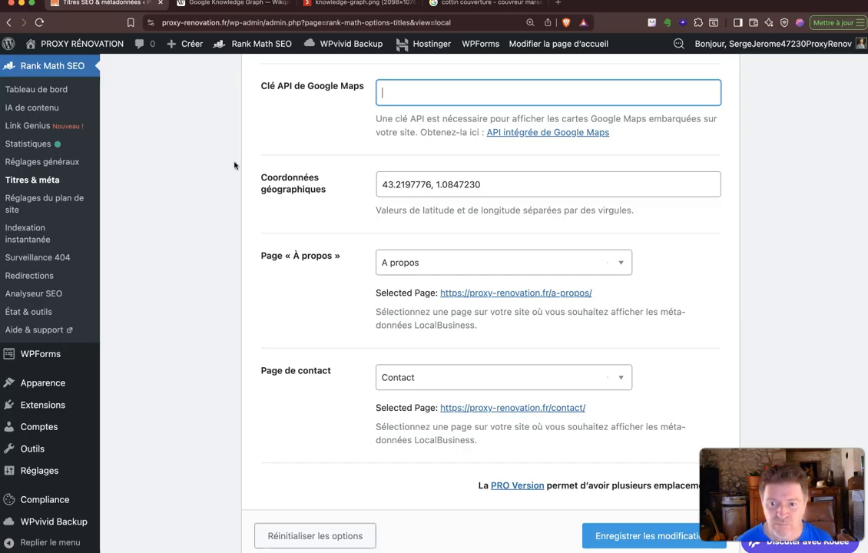
pyautogui.scroll(-1, 219, 176)
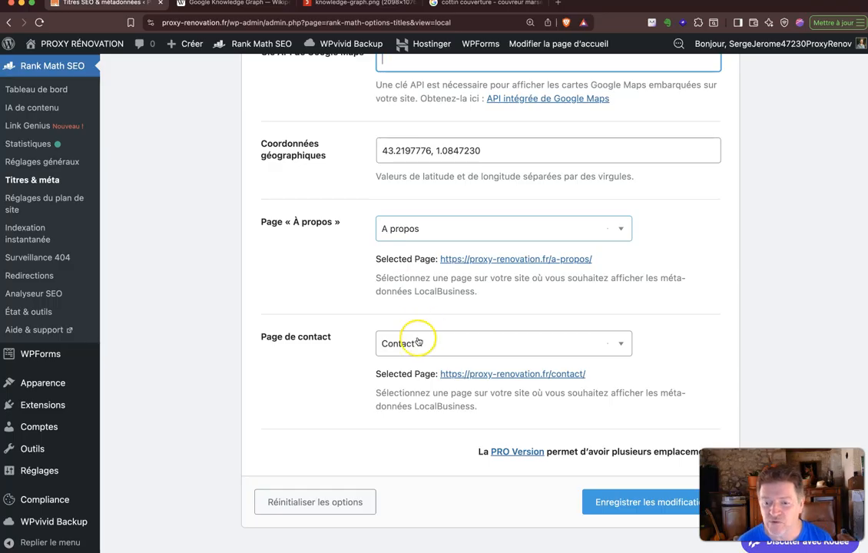
pyautogui.scroll(-1, 327, 316)
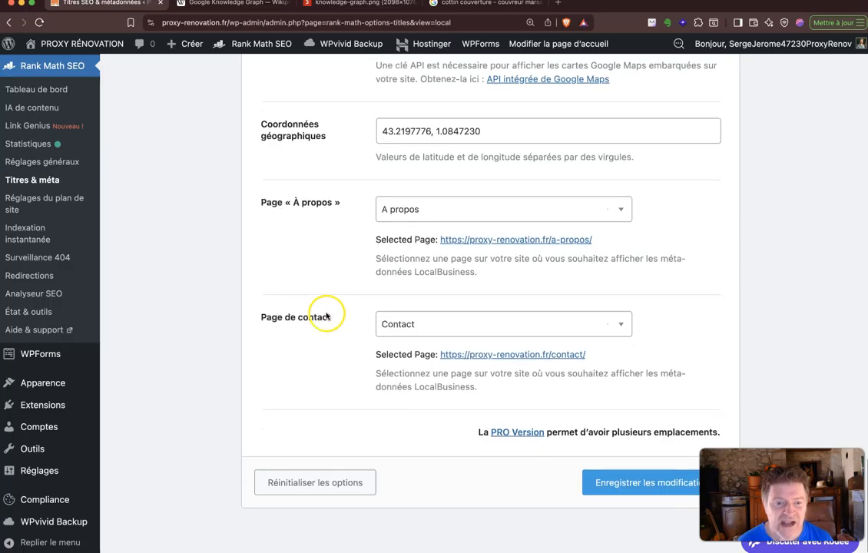
pyautogui.scroll(-2, 326, 316)
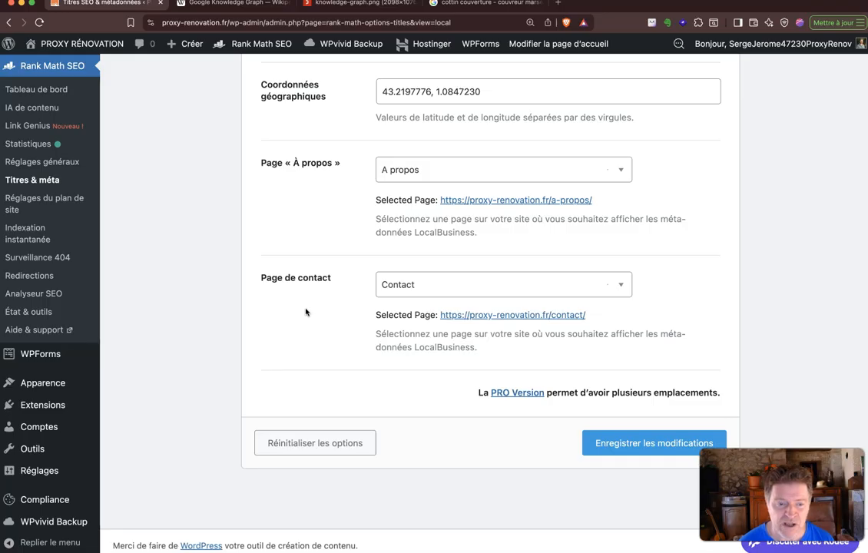
pyautogui.click(419, 285)
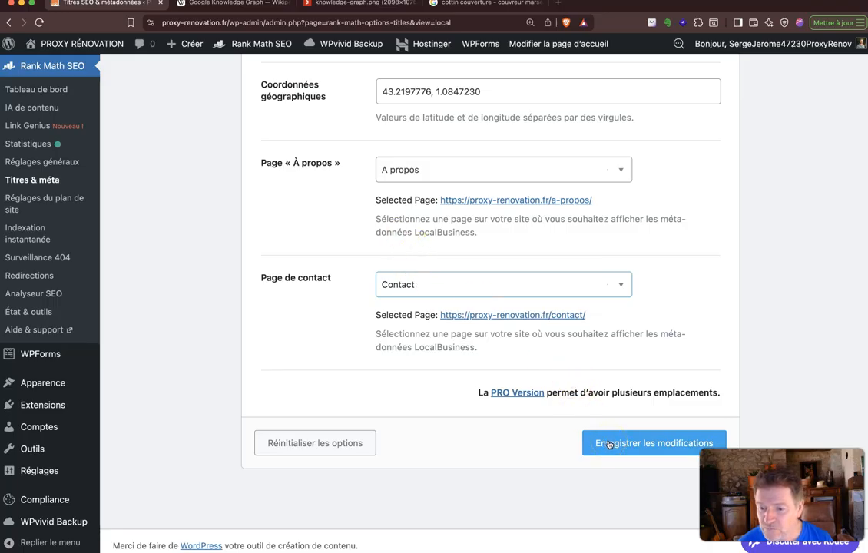
pyautogui.click(610, 444)
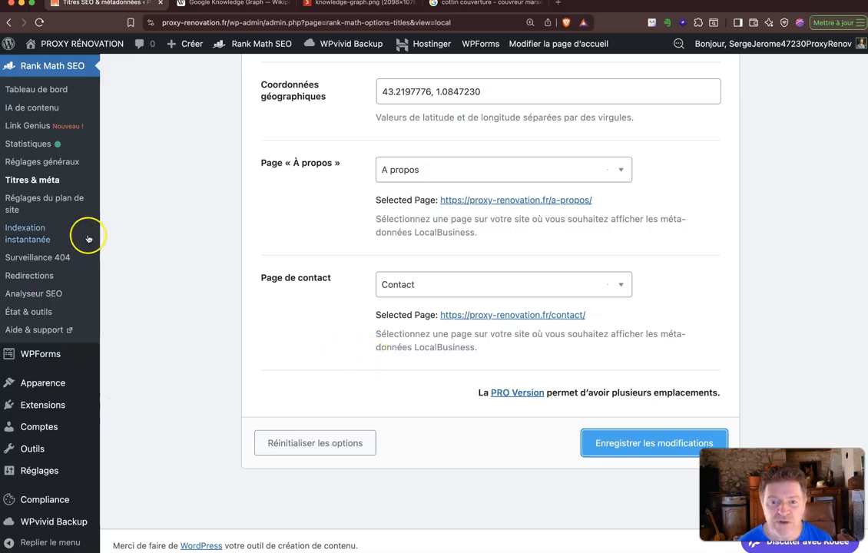
# - Reset the page zoom to 100% and review the completed local SEO form from its beginning
pyautogui.click(530, 22)
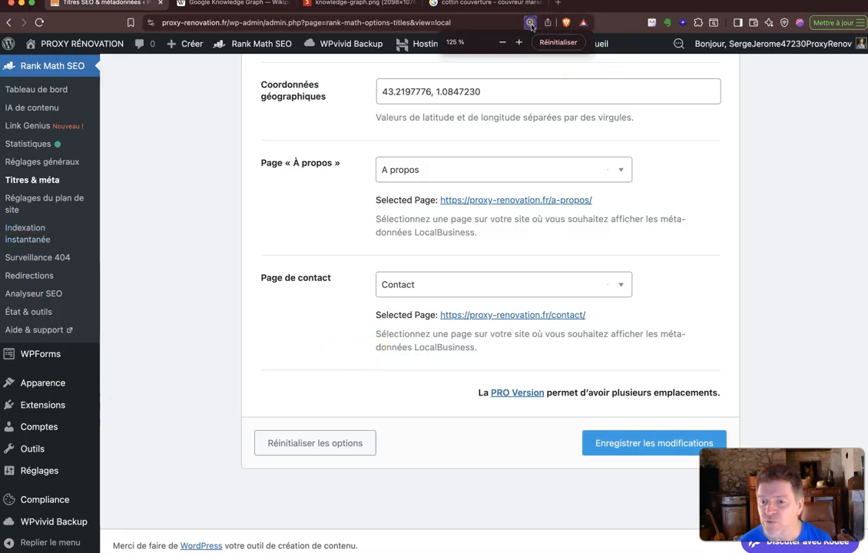
pyautogui.click(544, 42)
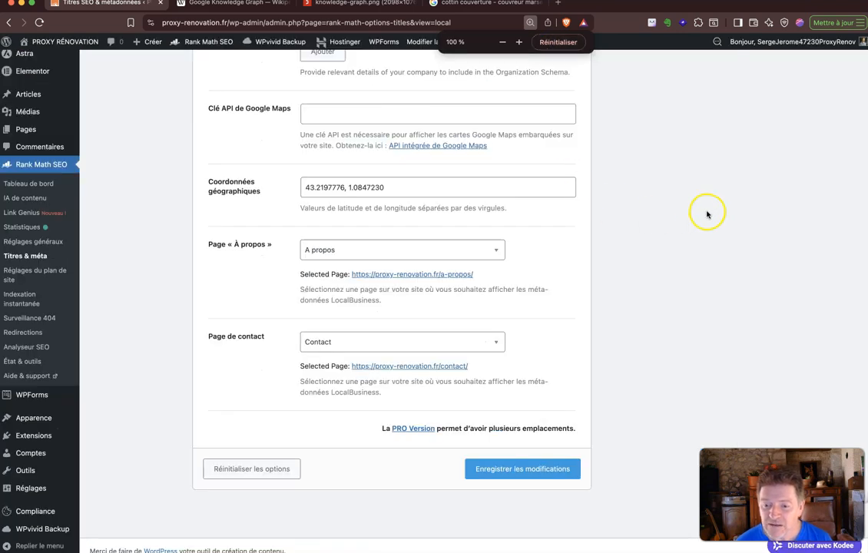
pyautogui.scroll(15, 703, 215)
pyautogui.scroll(-12, 701, 216)
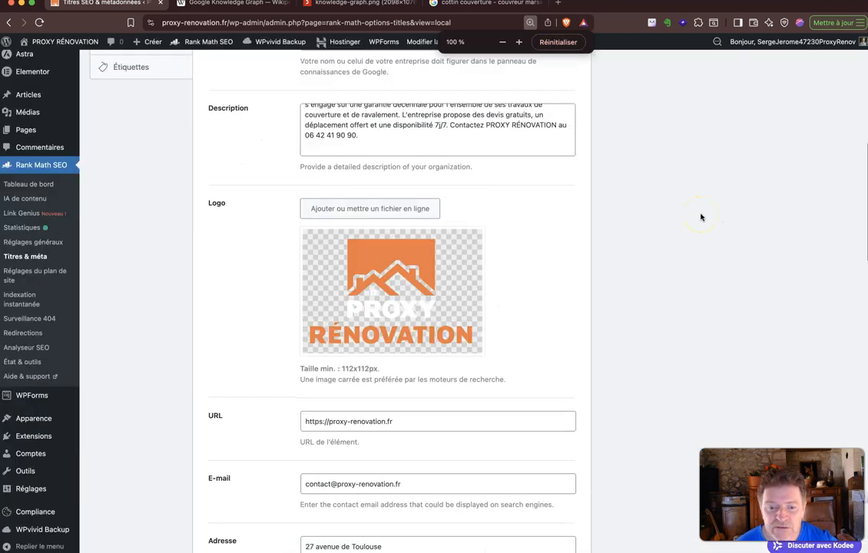
pyautogui.scroll(-3, 701, 217)
pyautogui.scroll(15, 702, 217)
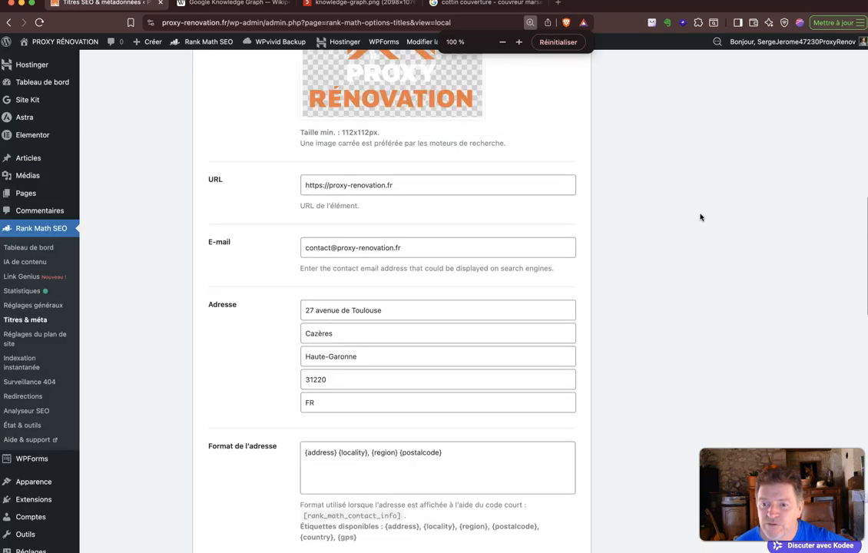
pyautogui.scroll(-5, 701, 218)
pyautogui.scroll(5, 702, 217)
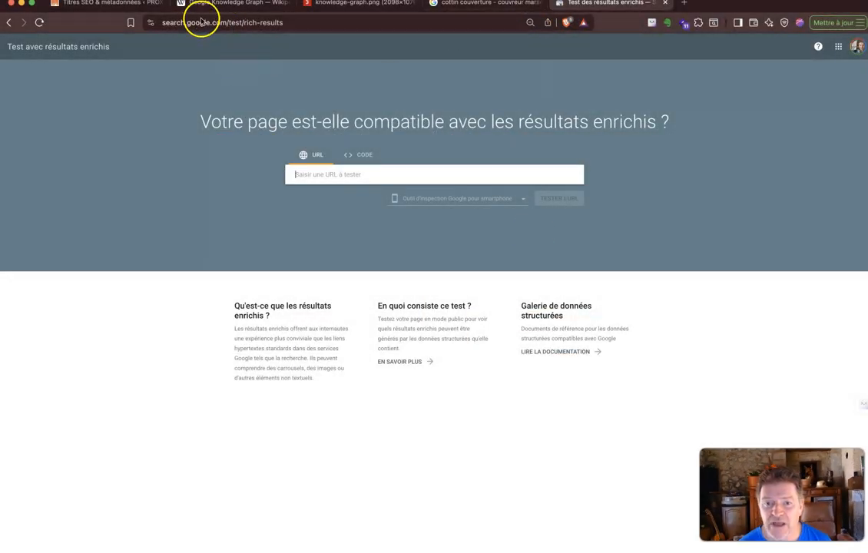
pyautogui.click(101, 4)
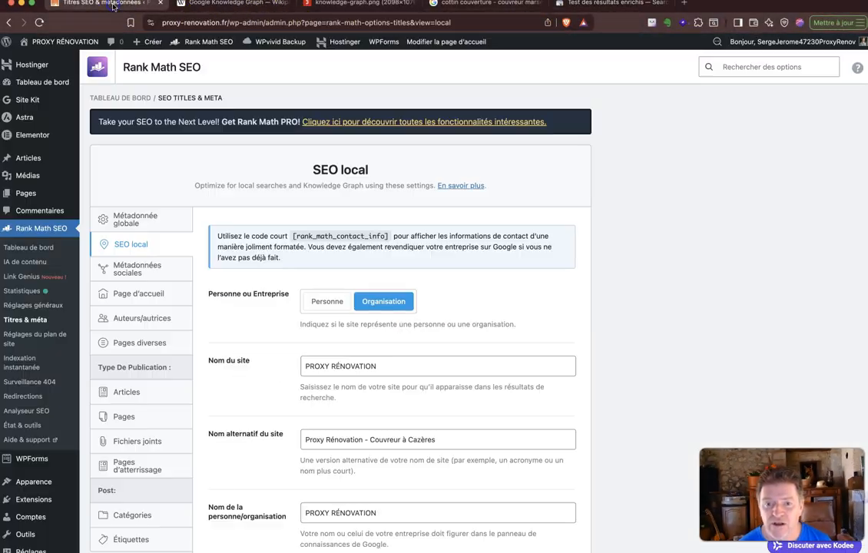
pyautogui.click(210, 21)
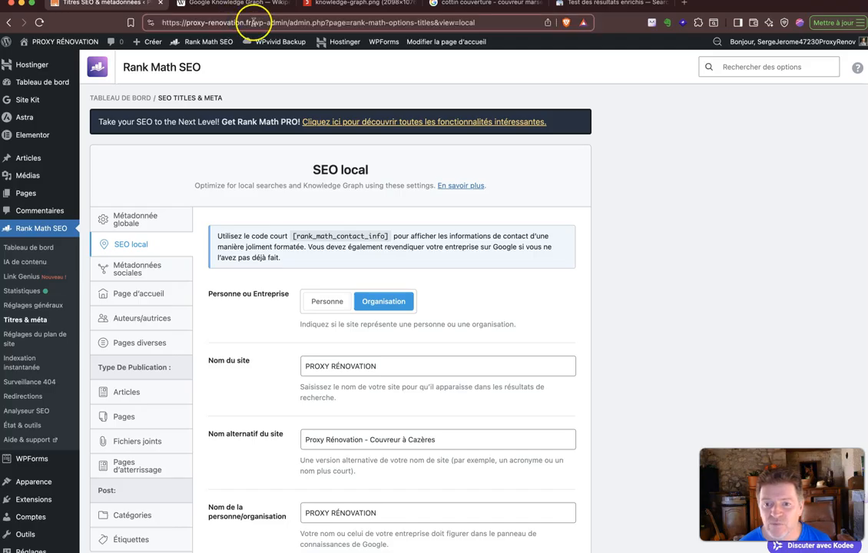
pyautogui.moveTo(253, 23); pyautogui.dragTo(148, 23)
pyautogui.press('super+c')
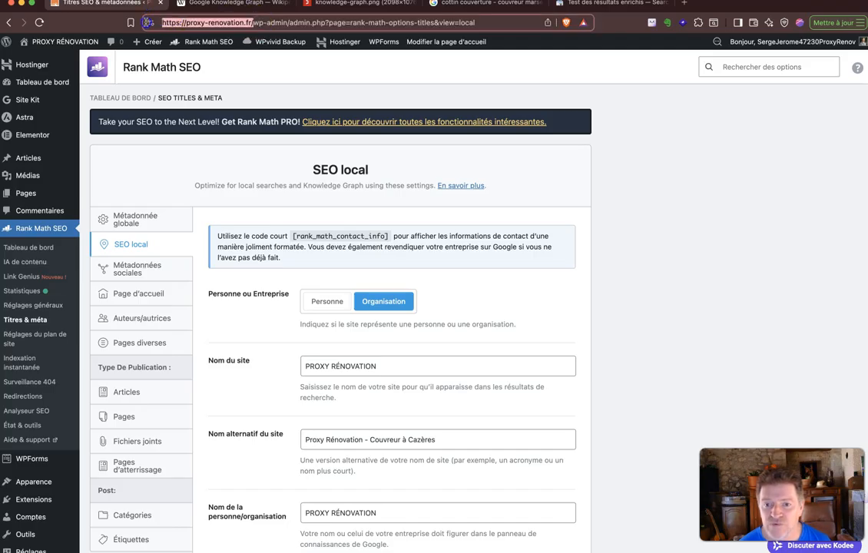
pyautogui.click(580, 4)
pyautogui.click(391, 172)
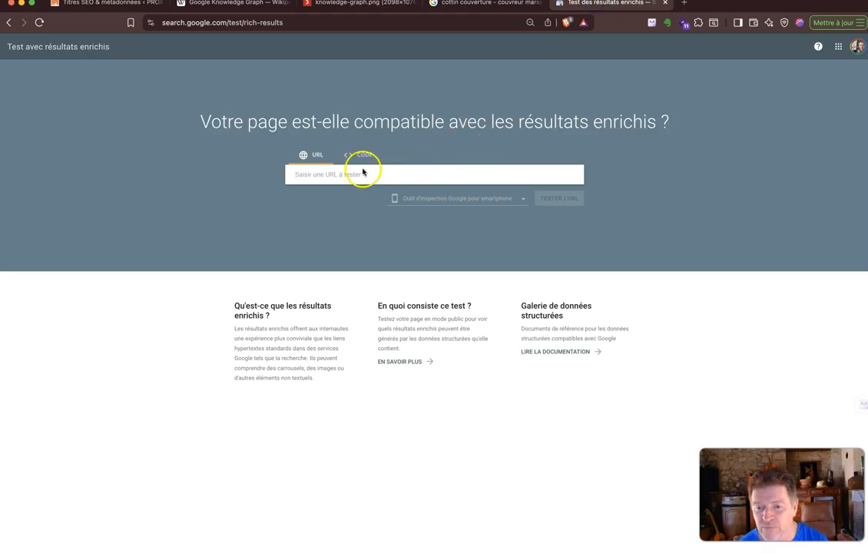
pyautogui.click(363, 174)
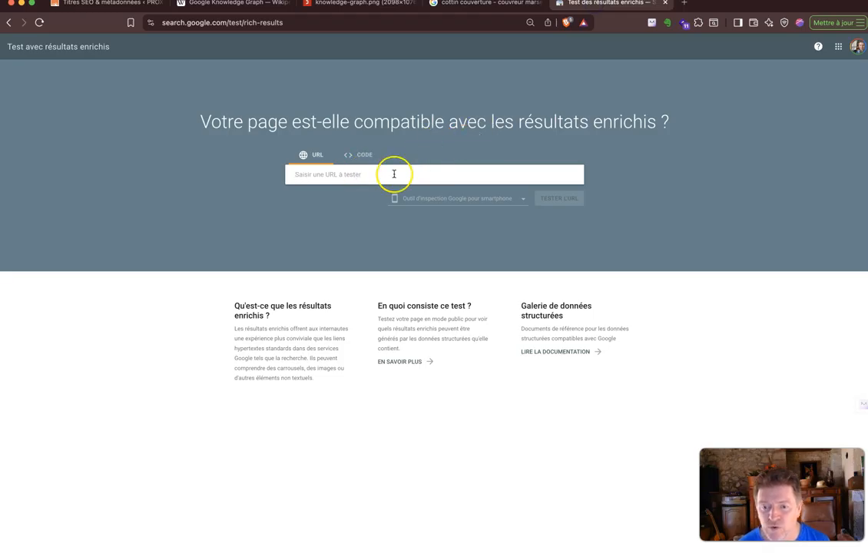
pyautogui.press('super+v')
pyautogui.press('BackSpace')
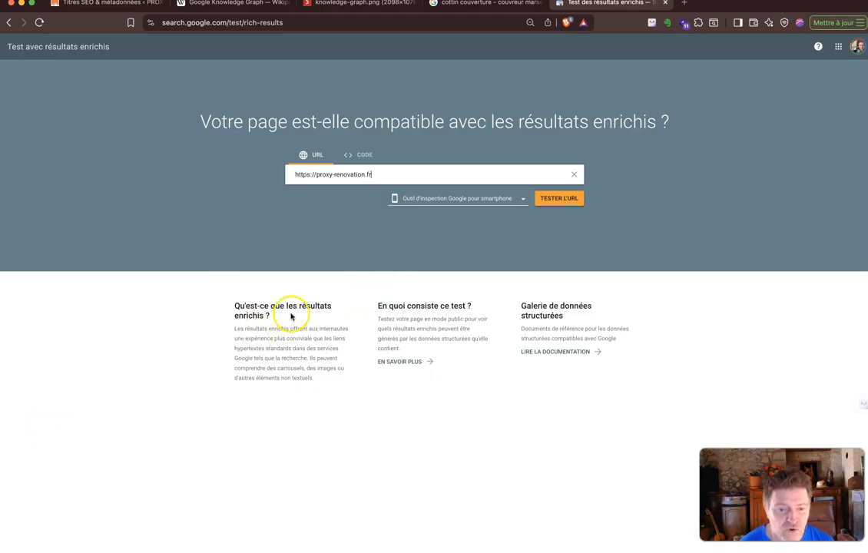
pyautogui.click(546, 199)
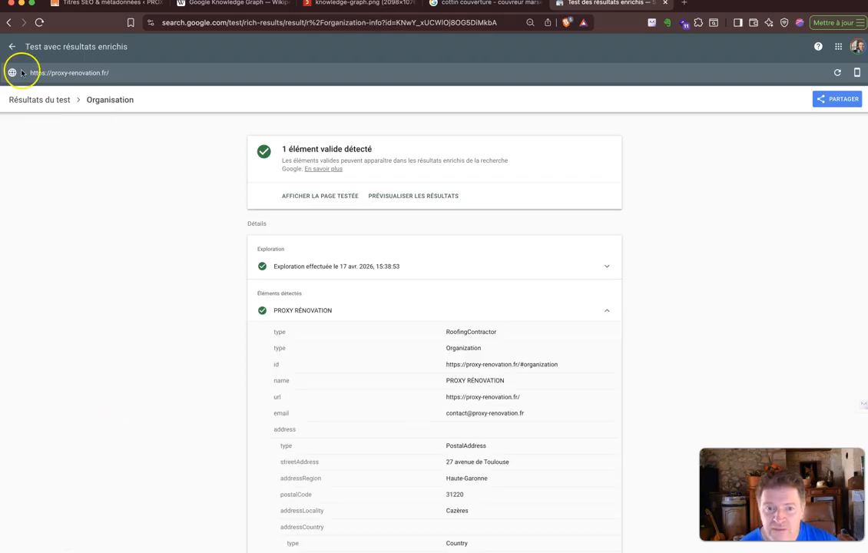
# - Return to the overview of detected structured data and expand the PROXY RÉNOVATION entry under Organisation
pyautogui.click(8, 23)
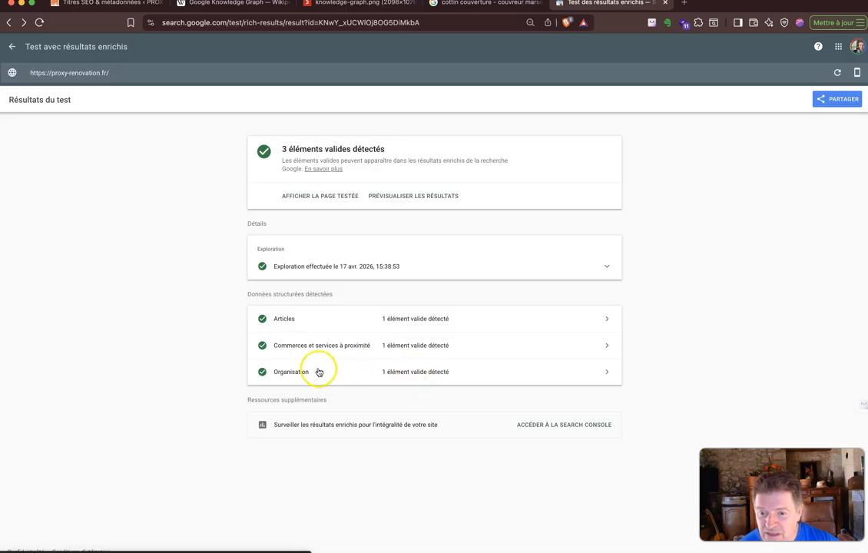
pyautogui.click(413, 373)
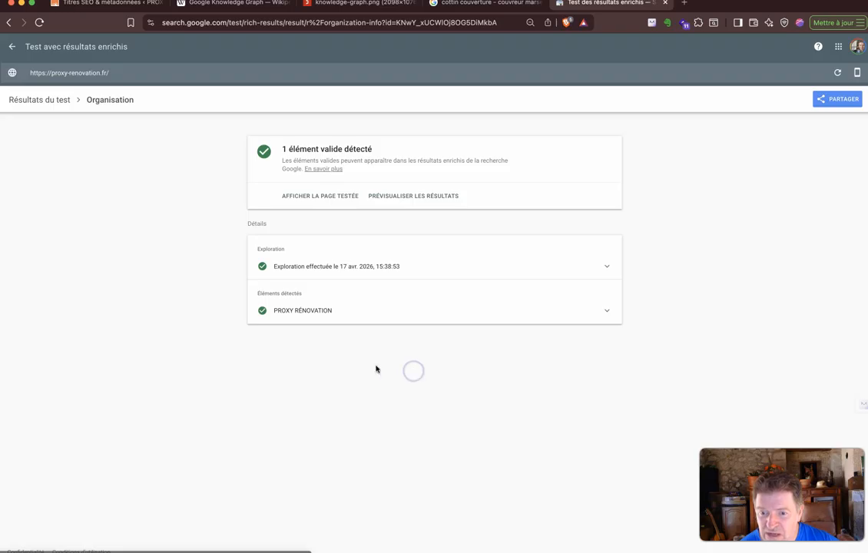
pyautogui.click(307, 308)
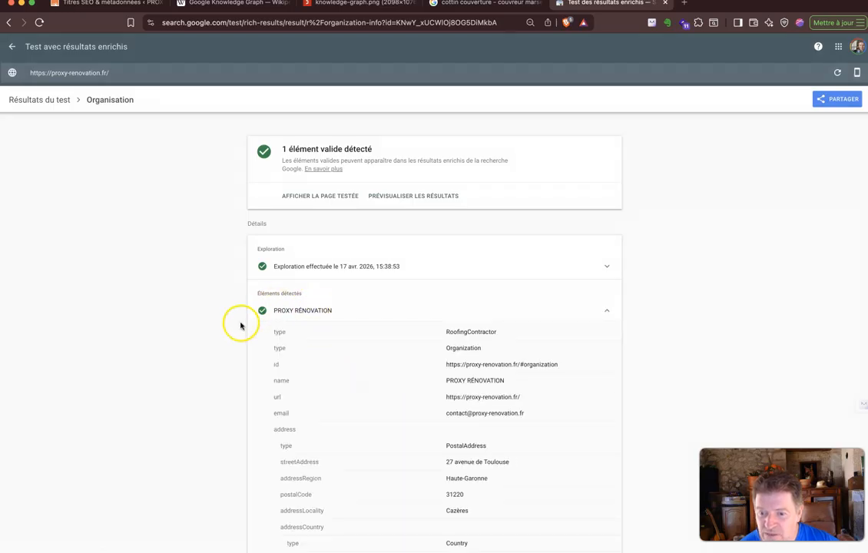
# - Examine the organization's detected address, logo, price range, opening hours, description and geographic coordinates
pyautogui.scroll(-4, 240, 323)
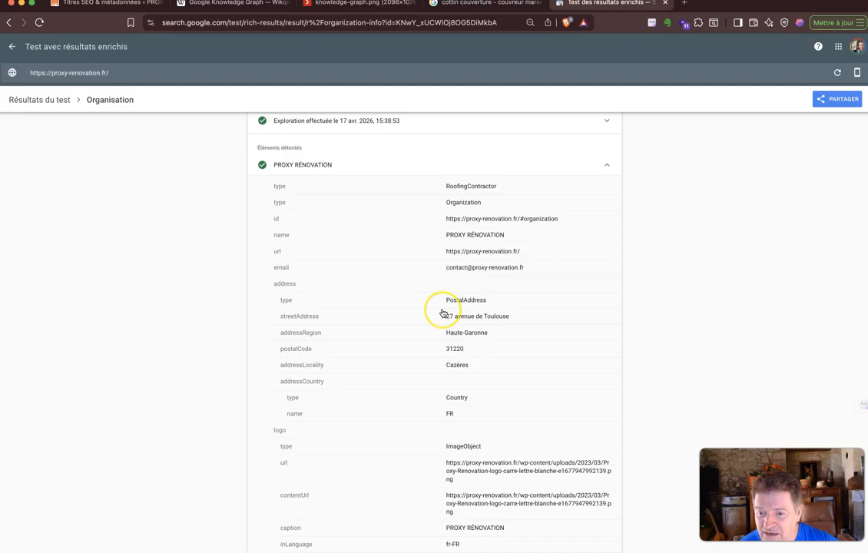
pyautogui.scroll(-4, 442, 313)
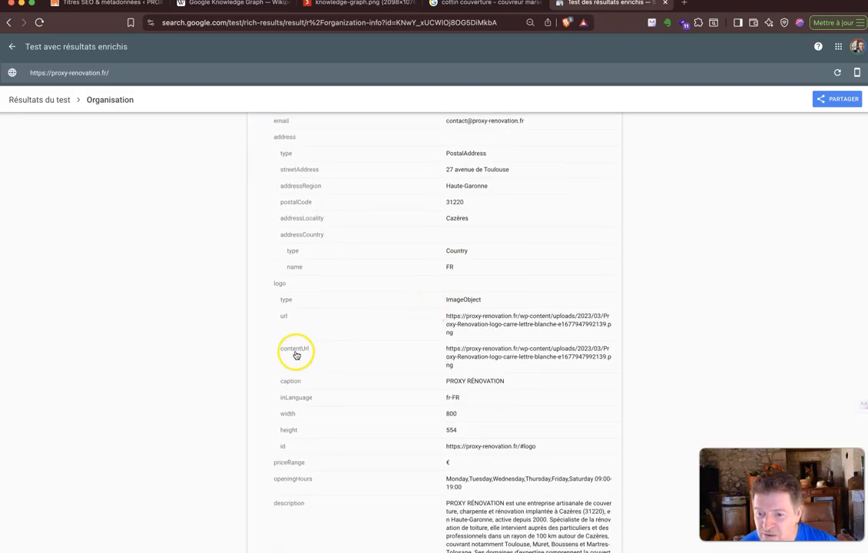
pyautogui.scroll(-3, 261, 350)
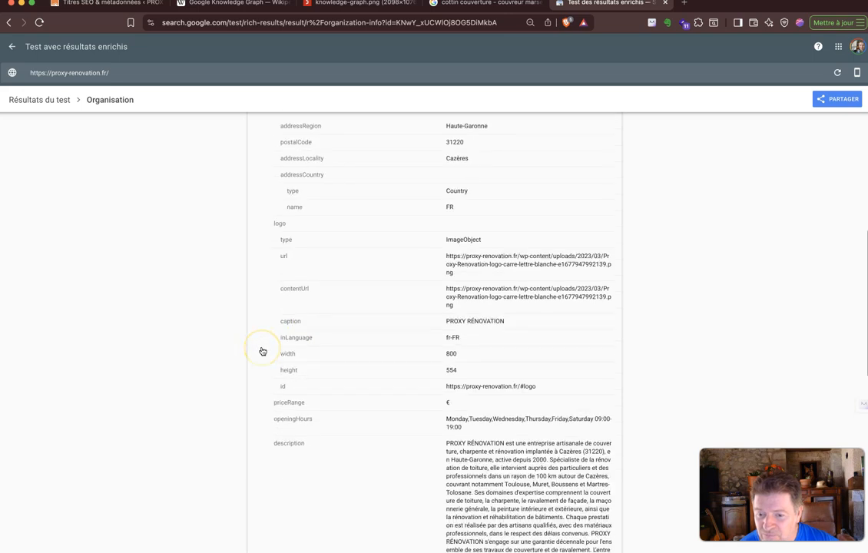
pyautogui.scroll(-7, 418, 304)
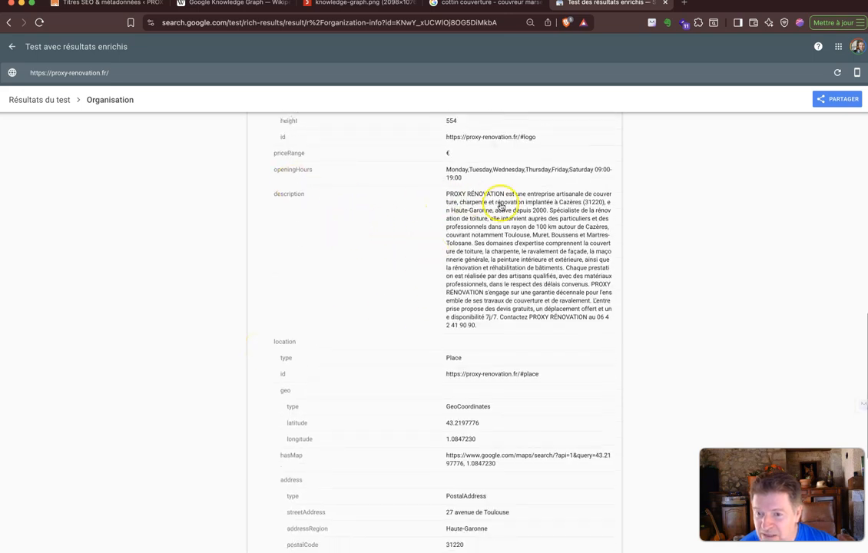
pyautogui.scroll(-5, 507, 236)
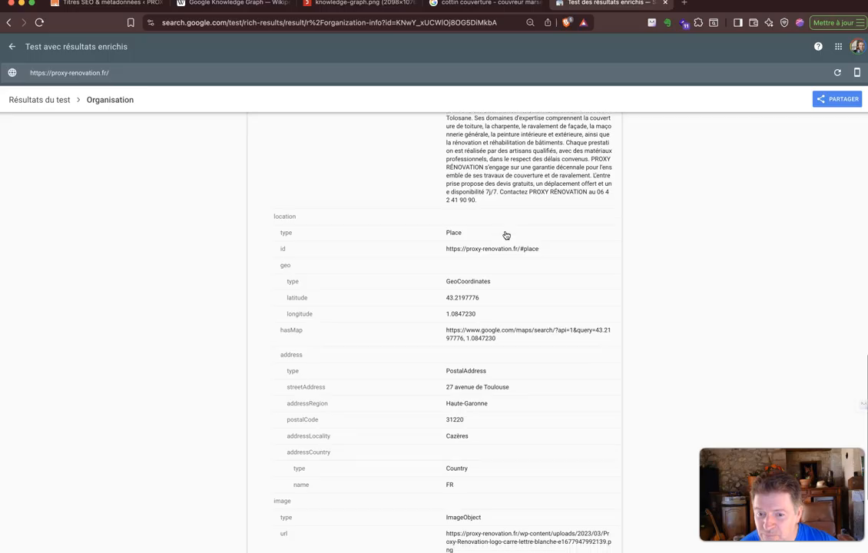
pyautogui.scroll(-3, 506, 236)
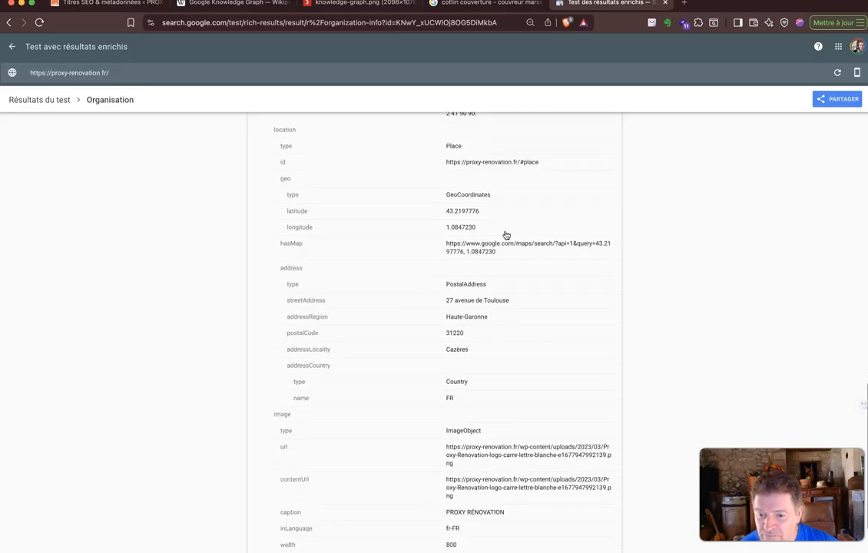
# - Review the PROXY RÉNOVATION entry again from its business types through the logo and opening hours to the description and location
pyautogui.scroll(7, 507, 236)
pyautogui.scroll(15, 506, 236)
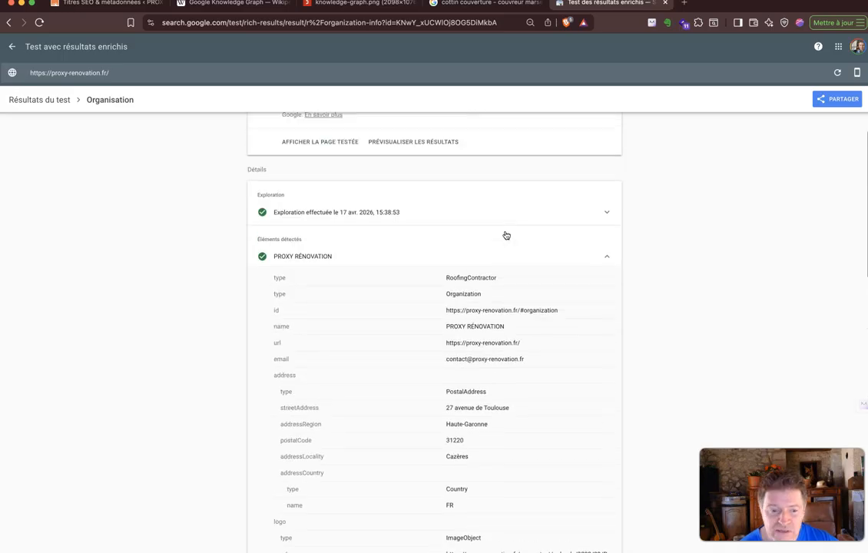
pyautogui.scroll(-2, 506, 236)
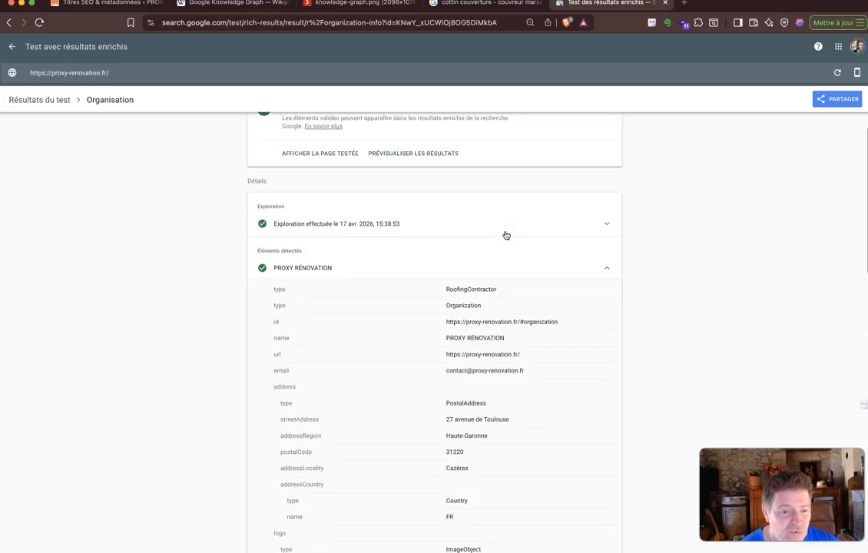
pyautogui.scroll(2, 507, 236)
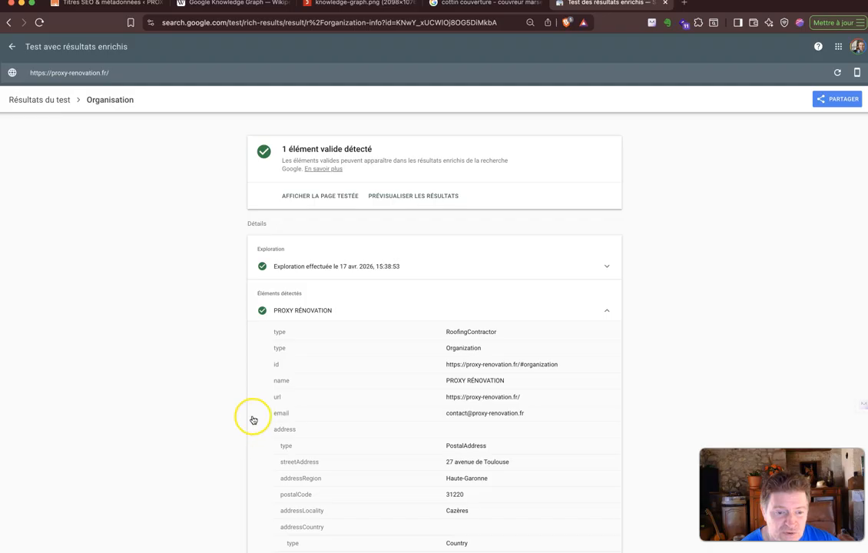
pyautogui.scroll(-2, 253, 413)
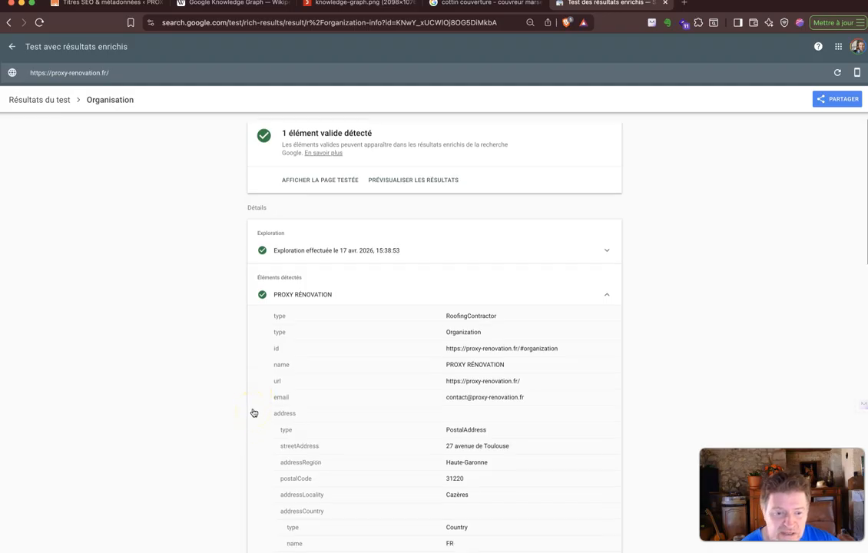
pyautogui.scroll(-6, 253, 413)
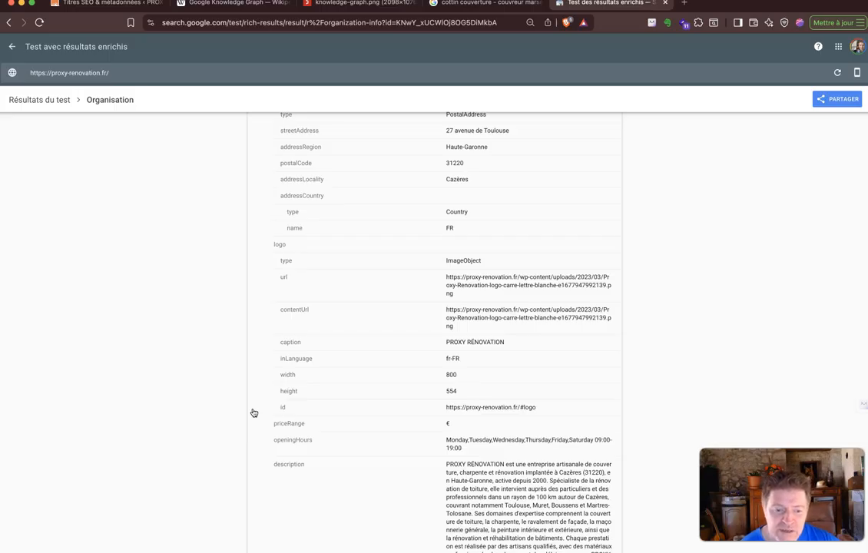
pyautogui.scroll(-5, 253, 413)
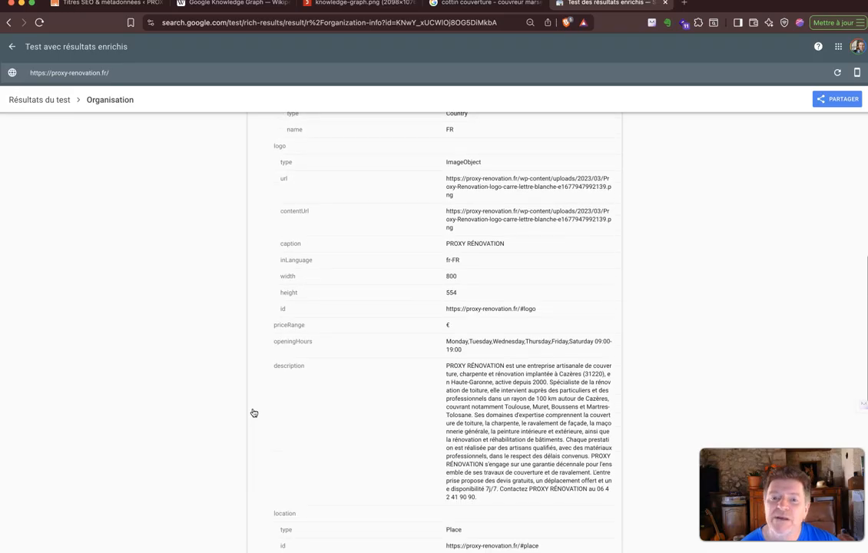
pyautogui.scroll(-1, 254, 413)
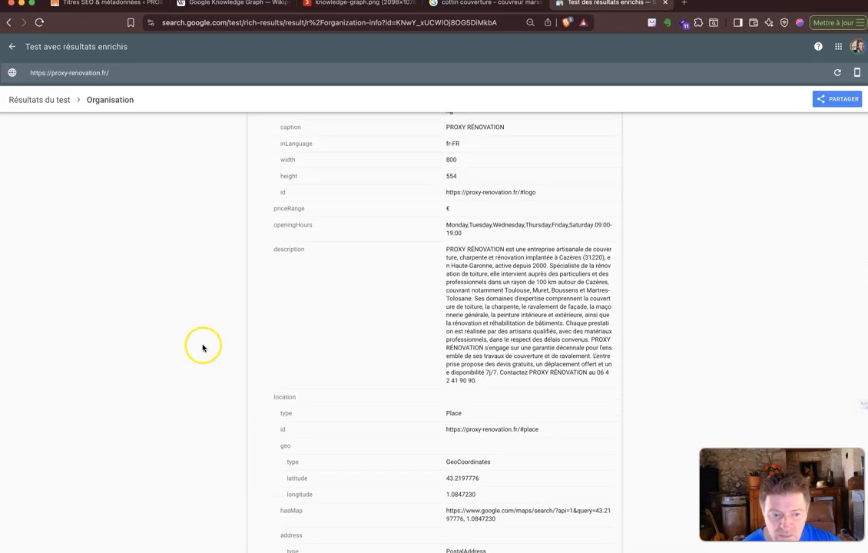